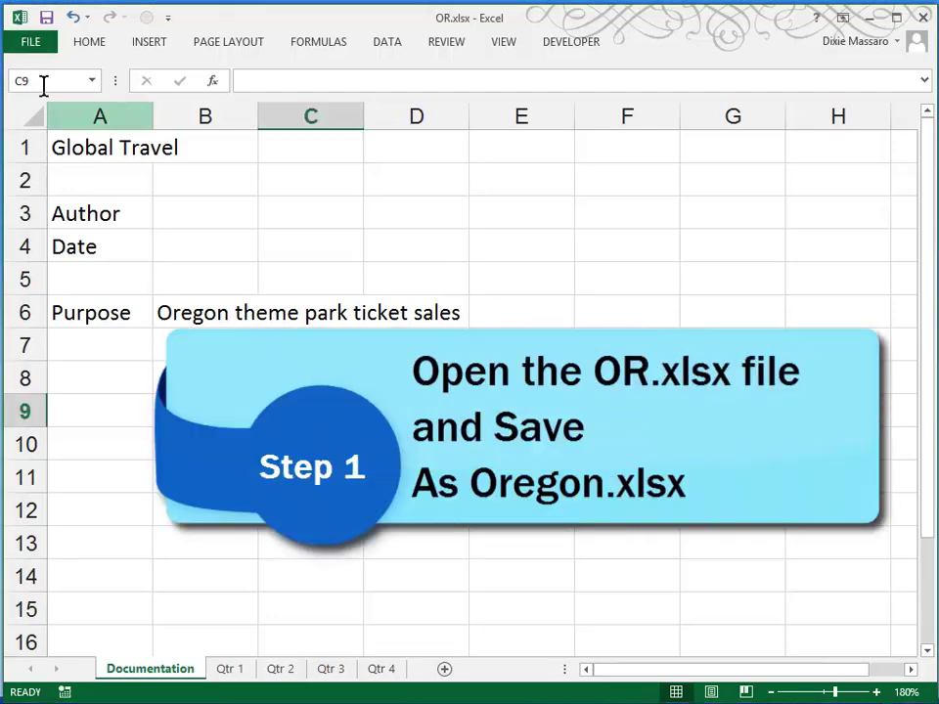
Save a copy of the workbook as Oregon.xlsx in the Review folder.
click(39, 43)
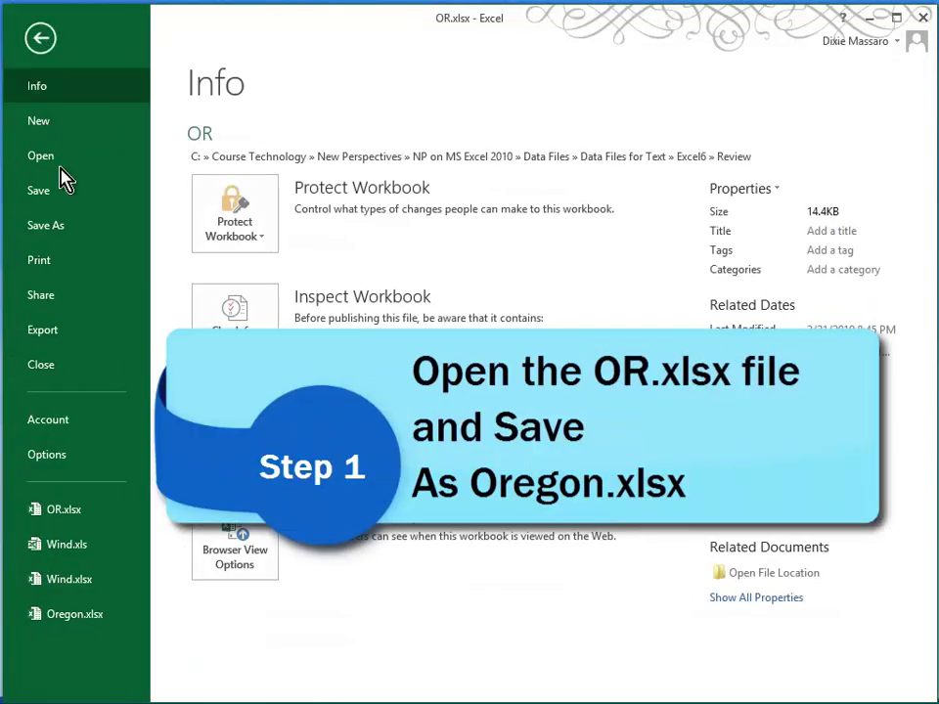
click(77, 229)
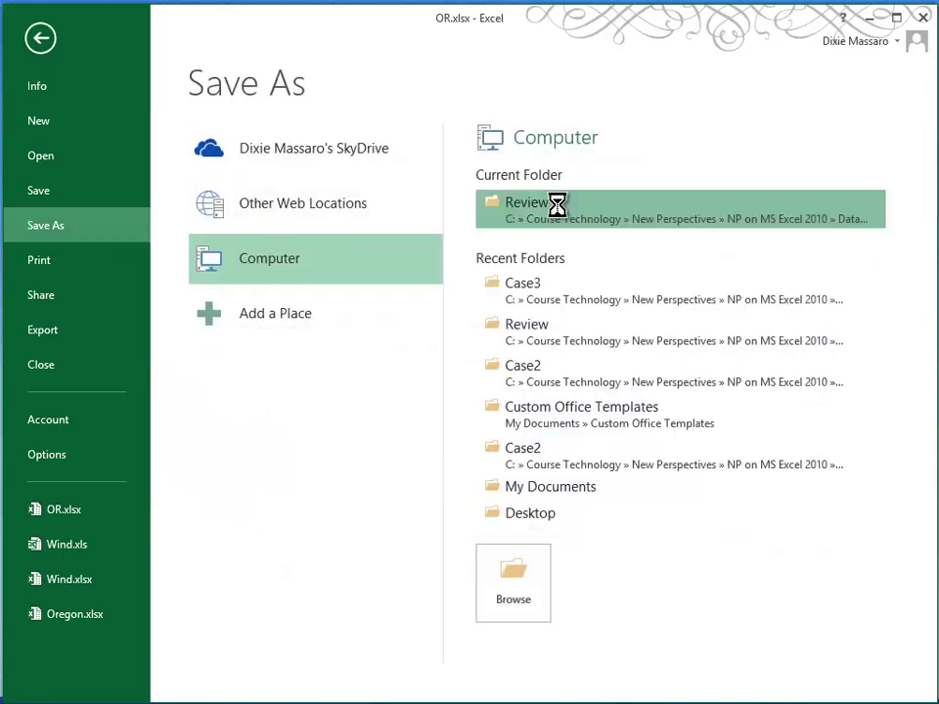
click(560, 216)
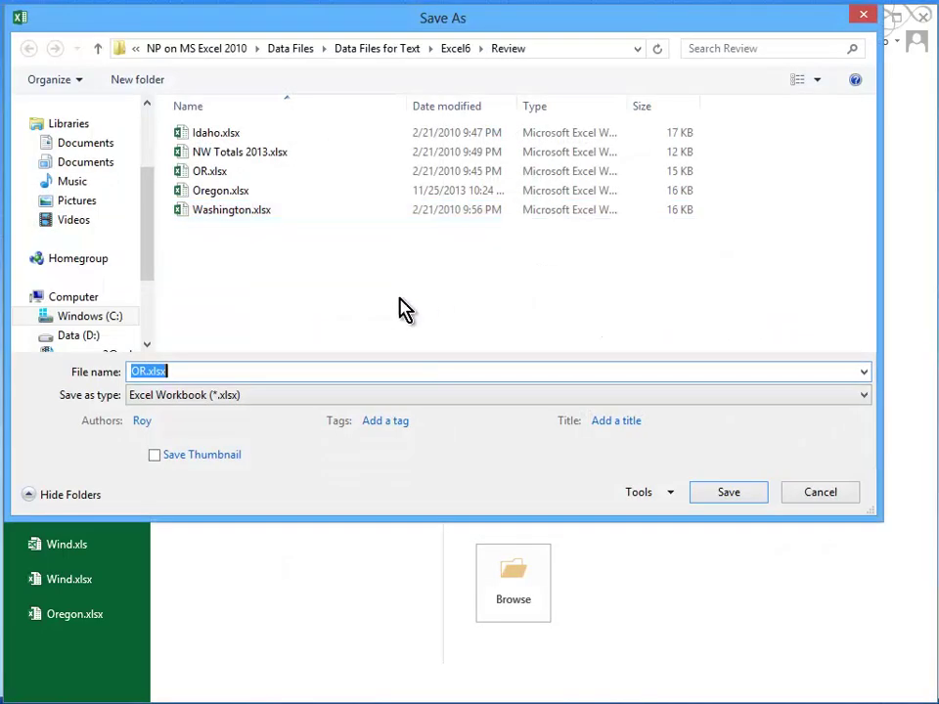
click(138, 371)
key(Delete)
text(regon)
key(Return)
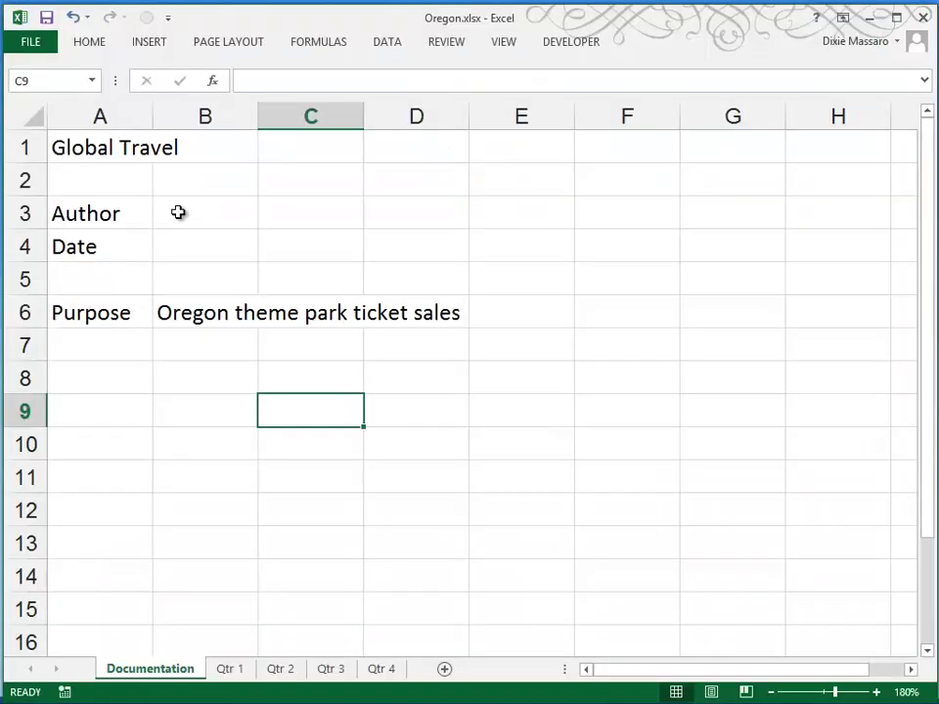
Examine the author and date cells on the Documentation sheet and the layout of the Qtr 1 to Qtr 4 sheets.
click(178, 212)
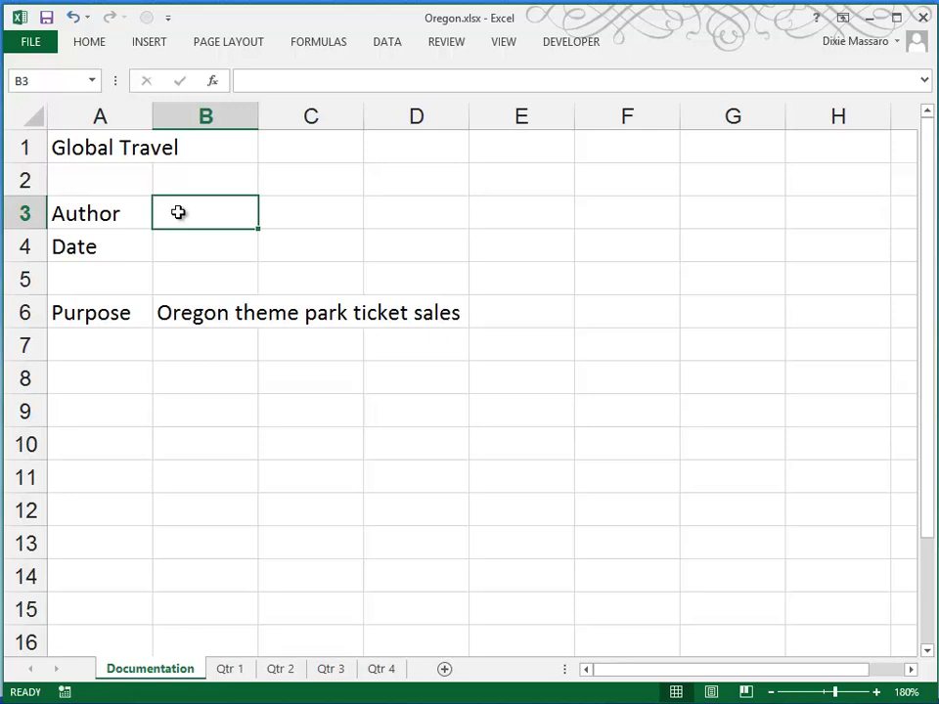
click(176, 246)
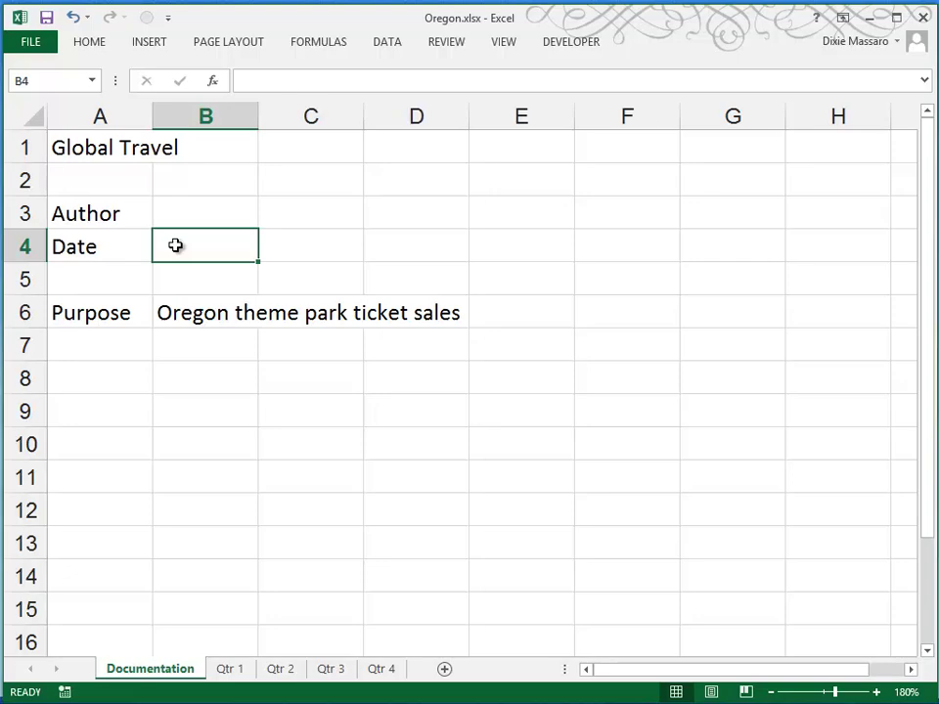
click(232, 670)
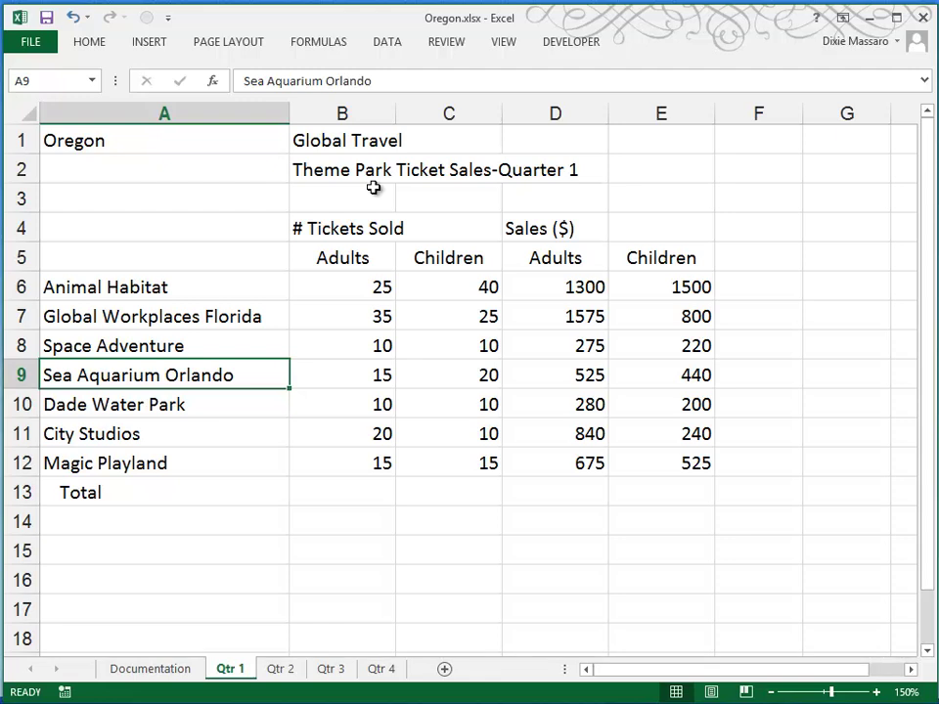
click(277, 673)
click(333, 671)
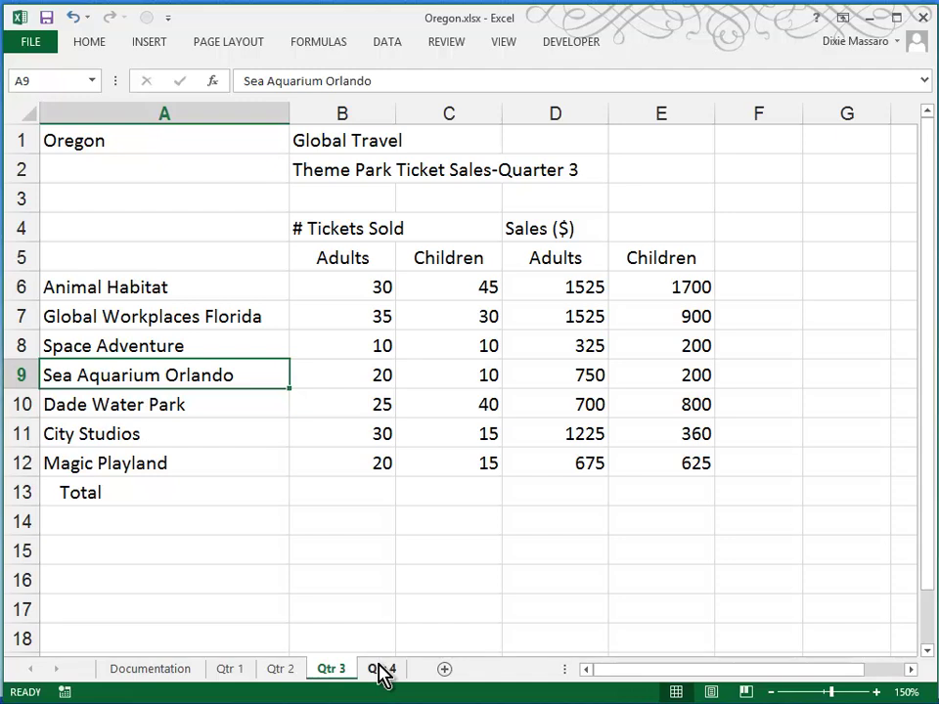
click(382, 673)
Group the Qtr 1 through Qtr 4 sheets and total each ticket and sales column in B13:E13 with AutoSum.
click(231, 673)
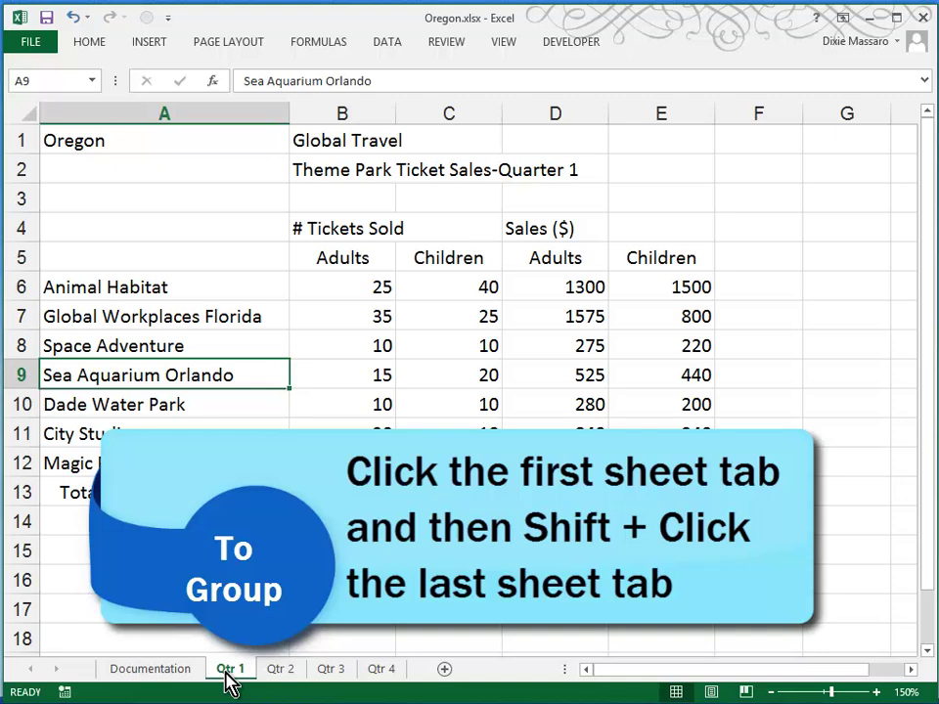
shift+click(384, 673)
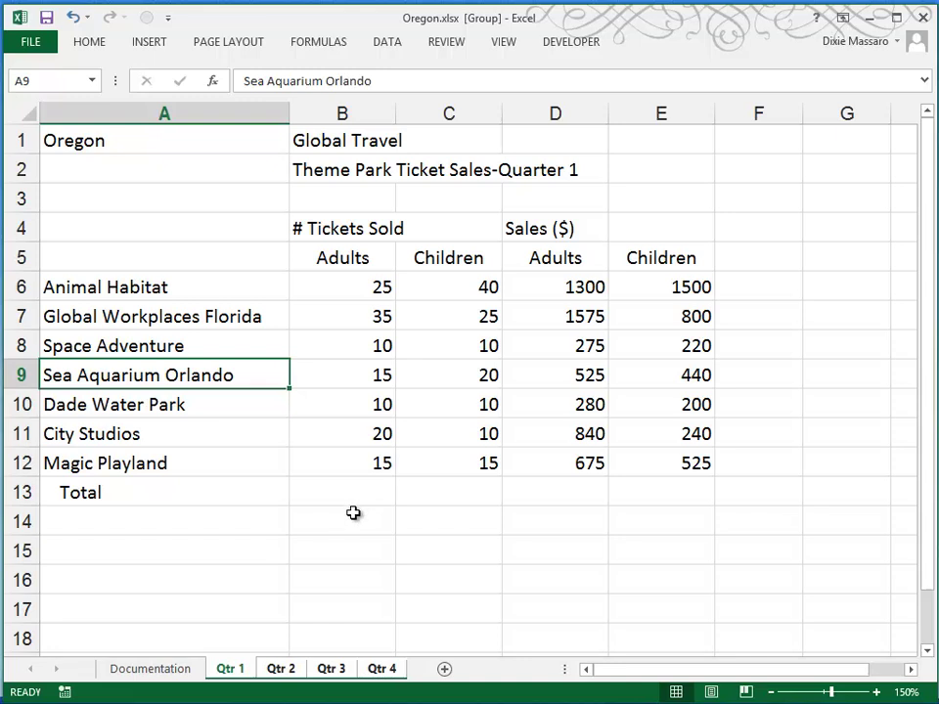
click(335, 487)
drag(334, 487, 645, 487)
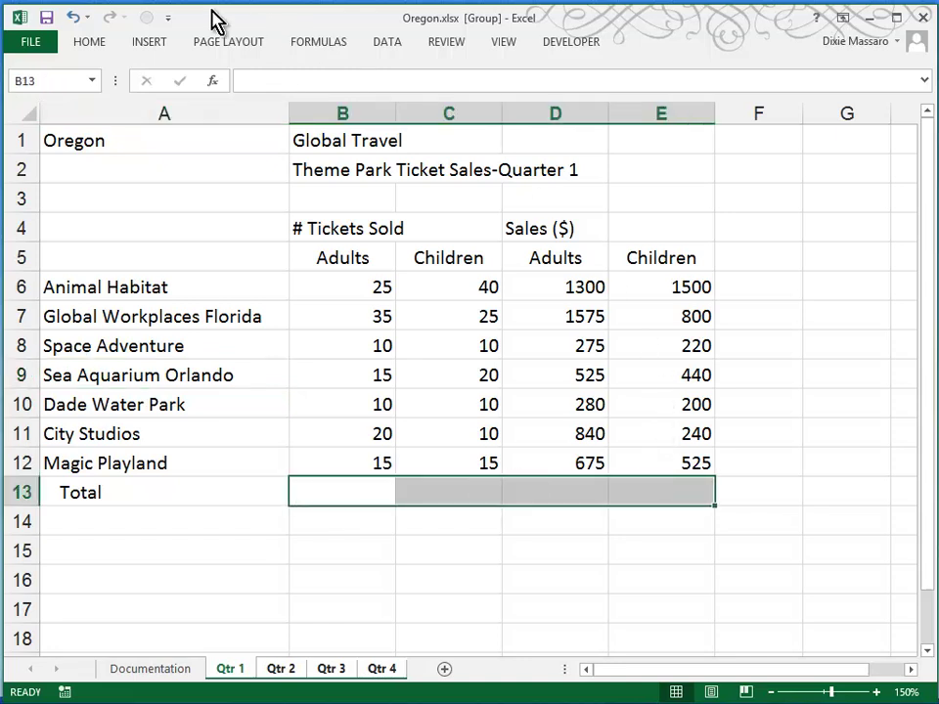
click(89, 43)
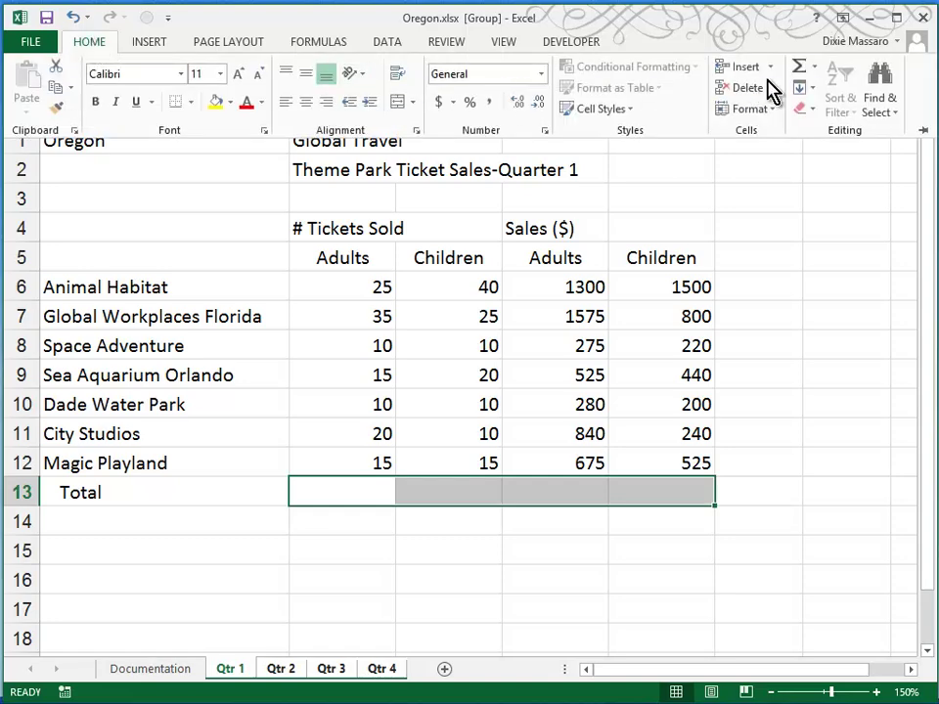
click(800, 70)
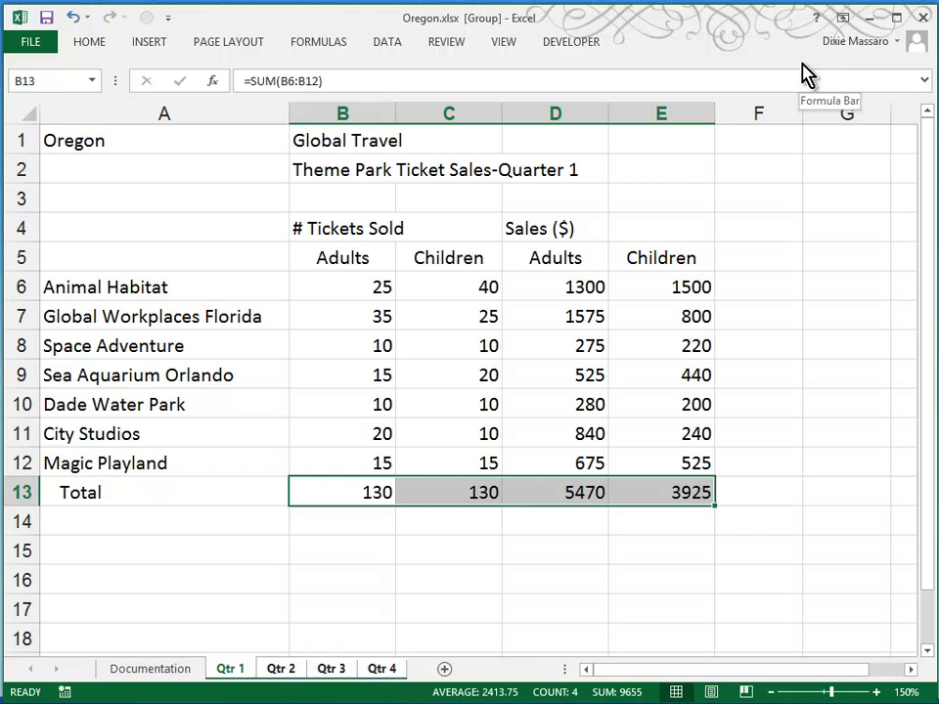
Make the state name and title text in A1:B2 bold on the grouped sheets.
click(152, 140)
drag(153, 140, 332, 171)
click(91, 44)
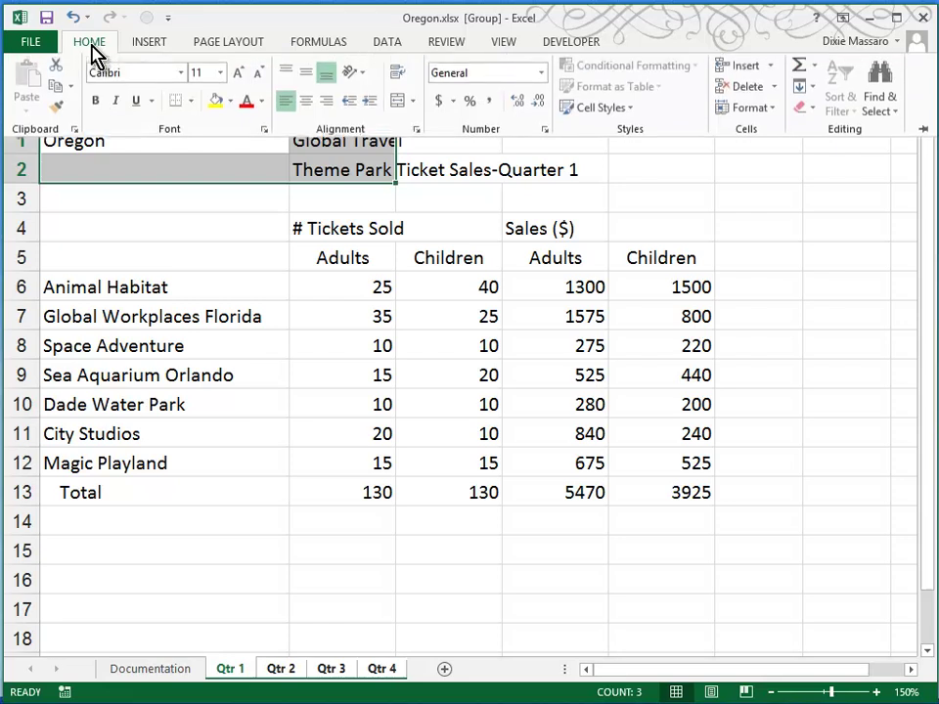
click(95, 104)
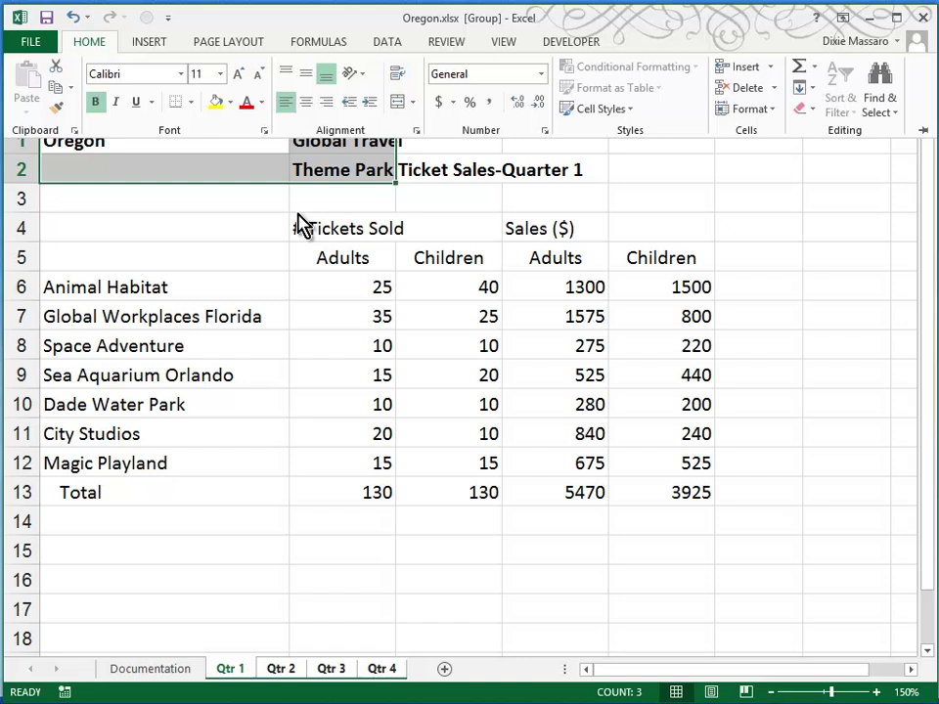
key(Escape)
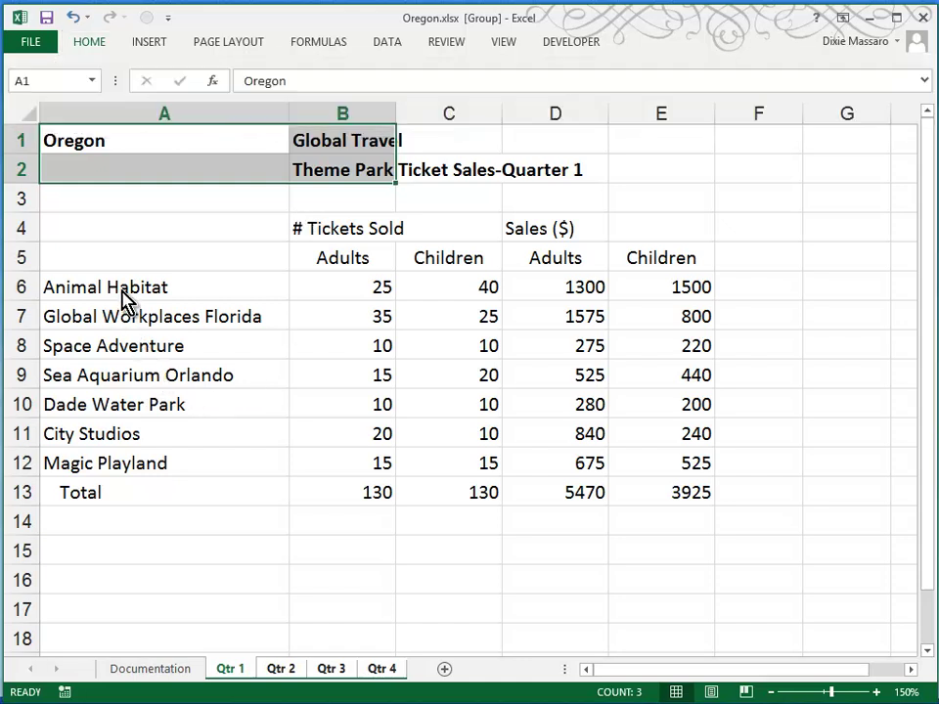
Bold the row labels in A6:A13 and the column headings in B4:E5.
drag(120, 279, 99, 497)
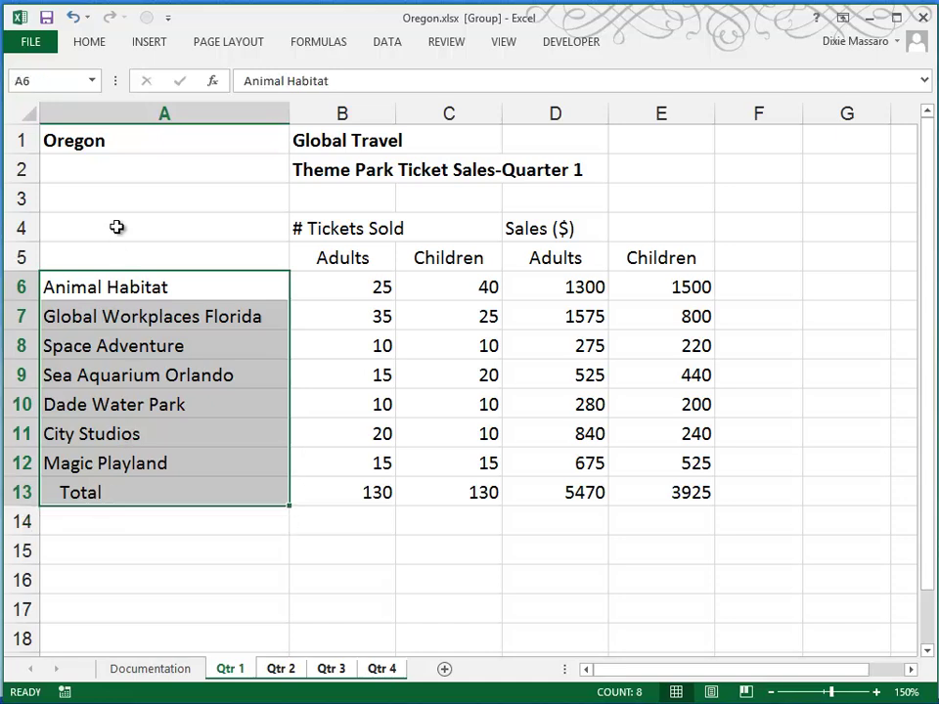
click(97, 47)
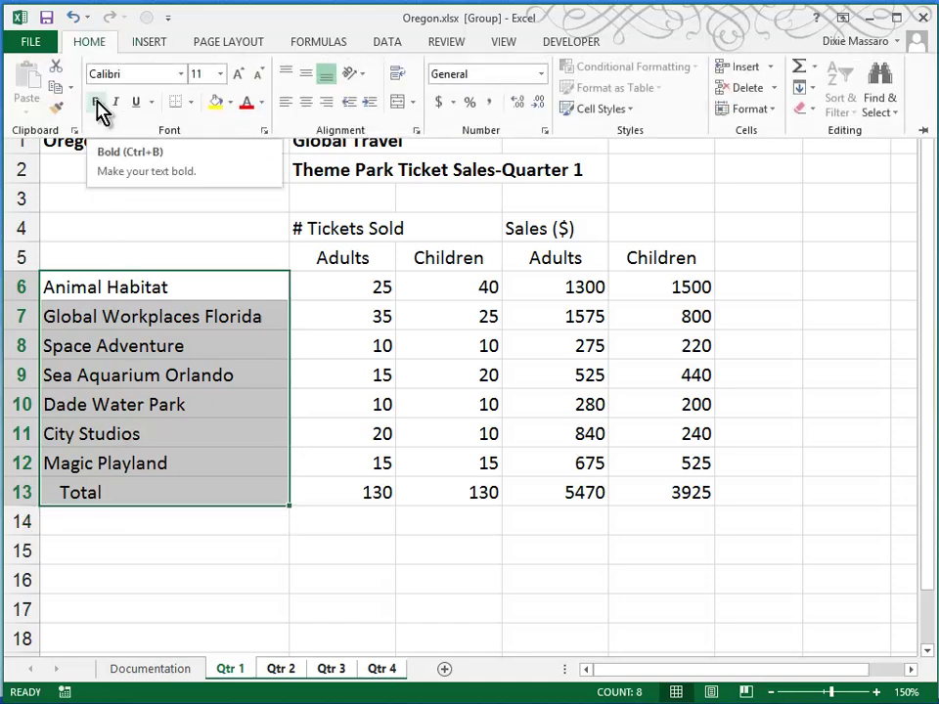
click(98, 105)
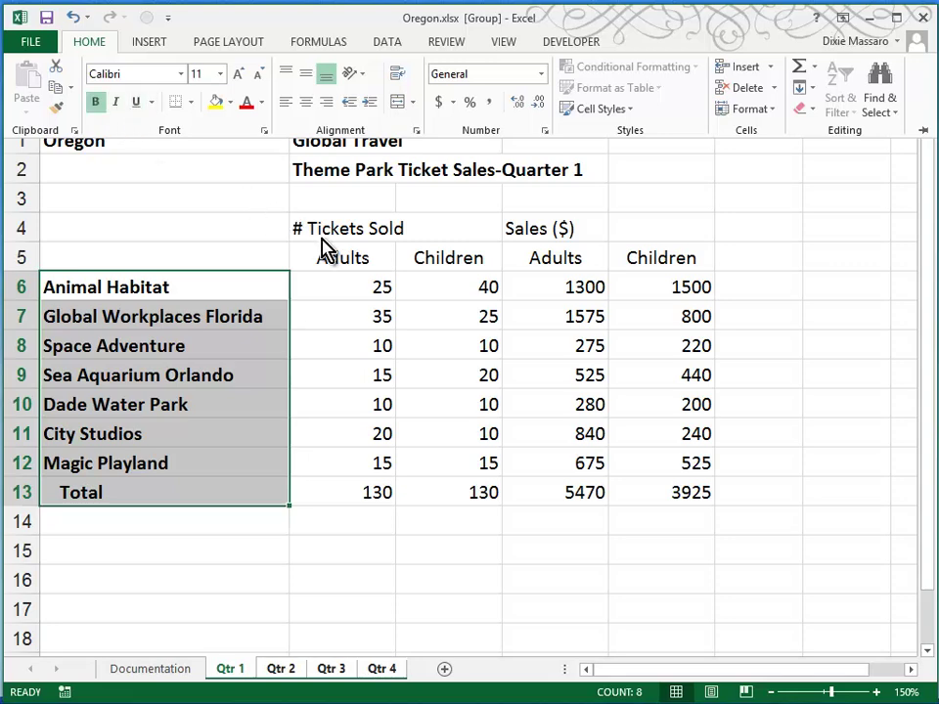
key(ctrl+F1)
drag(330, 227, 675, 259)
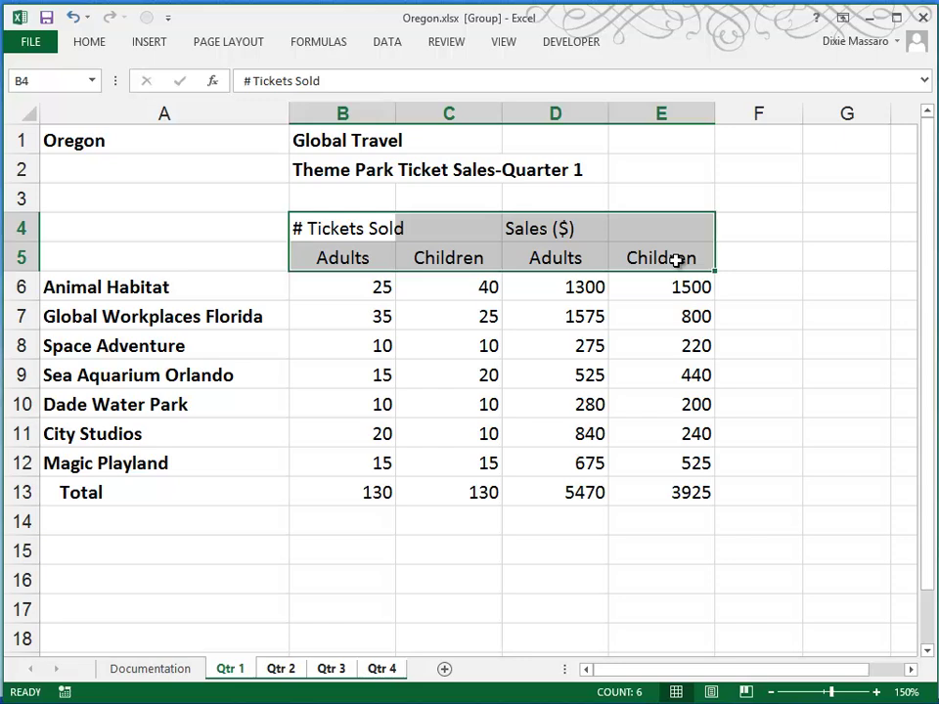
key(ctrl+b)
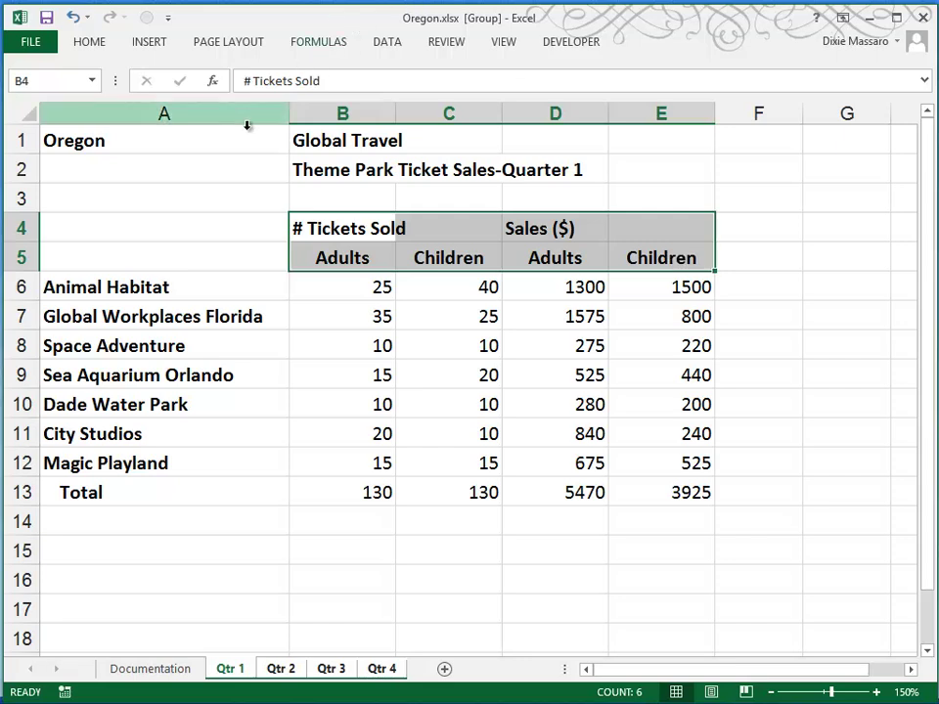
Merge and center the Global Travel title across B1:E1 and the Theme Park Ticket Sales subtitle across B2:E2.
drag(332, 140, 655, 142)
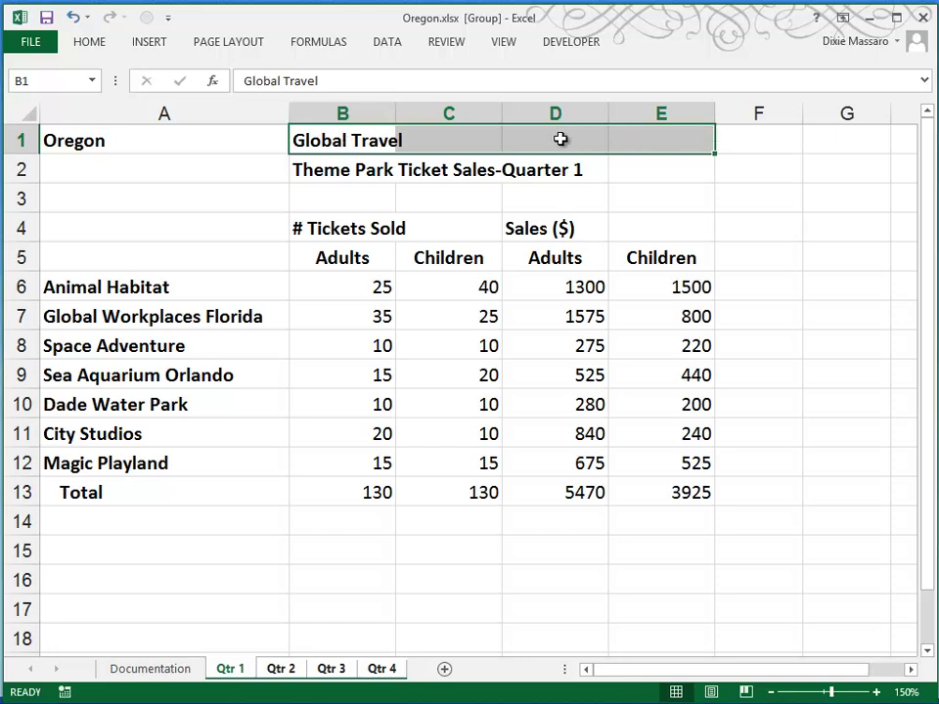
click(87, 42)
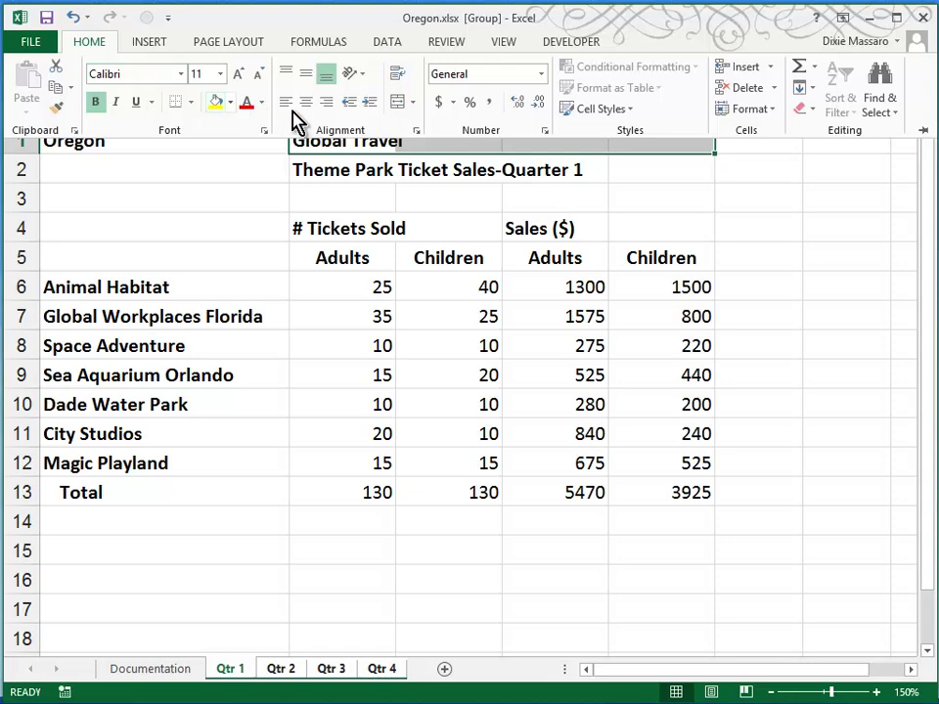
click(400, 109)
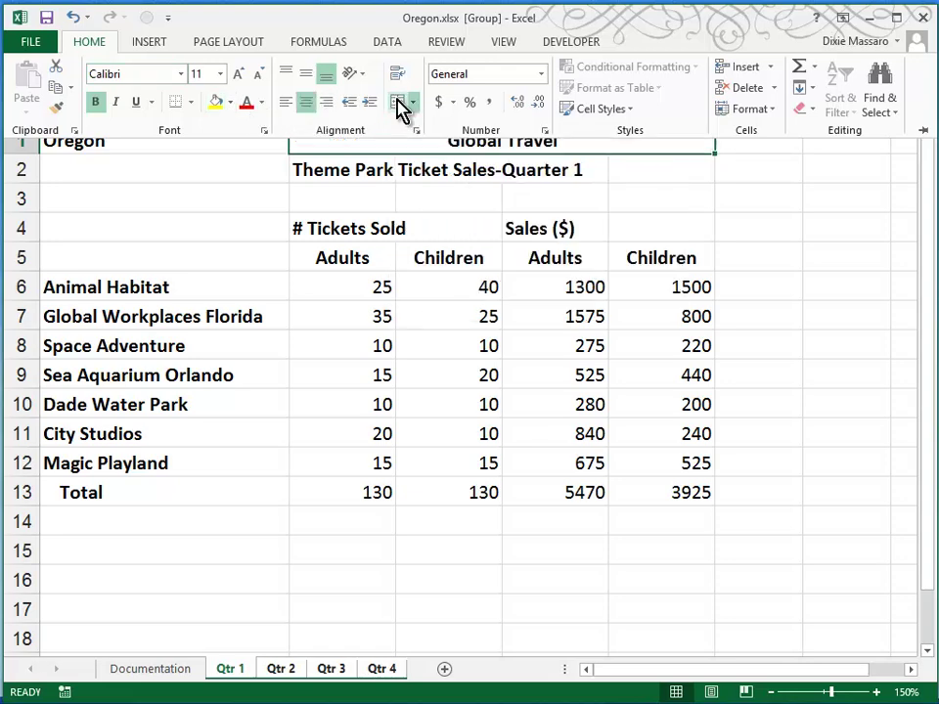
click(314, 162)
click(316, 166)
drag(316, 167, 625, 172)
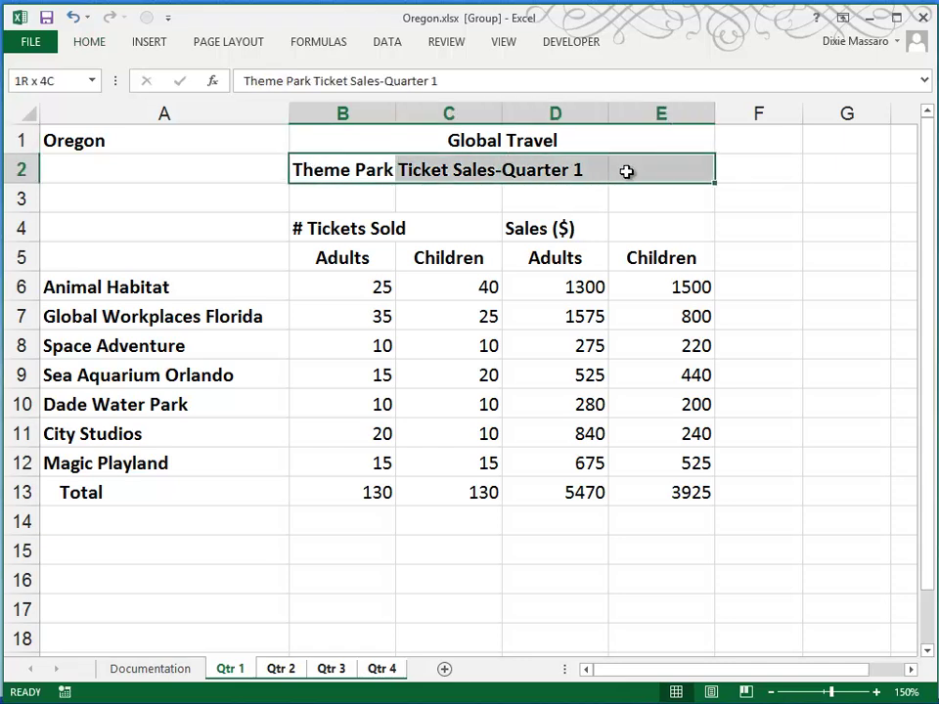
click(89, 42)
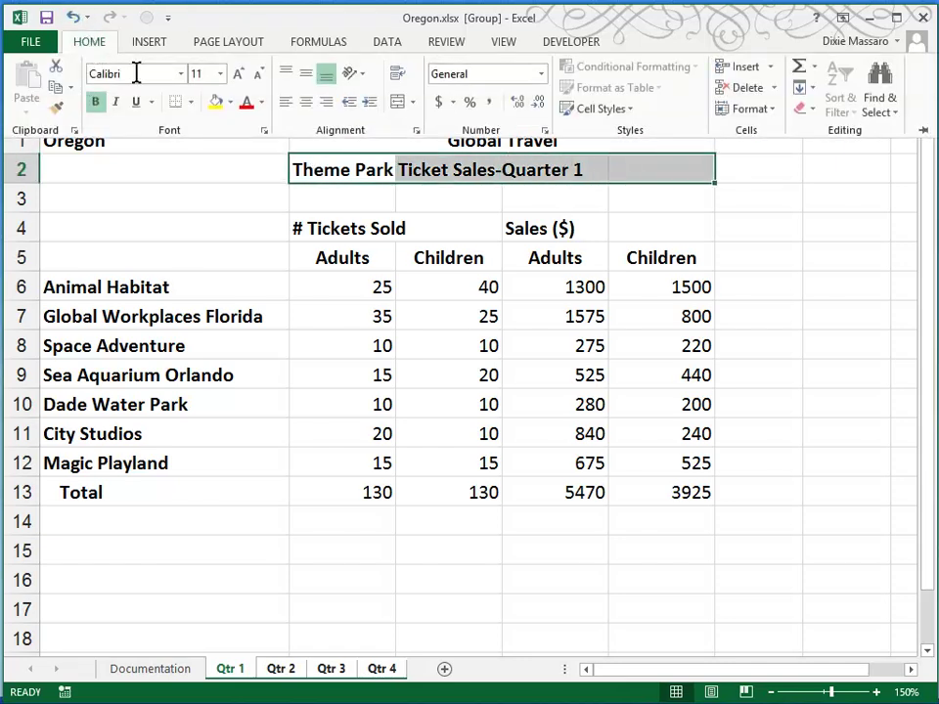
click(399, 104)
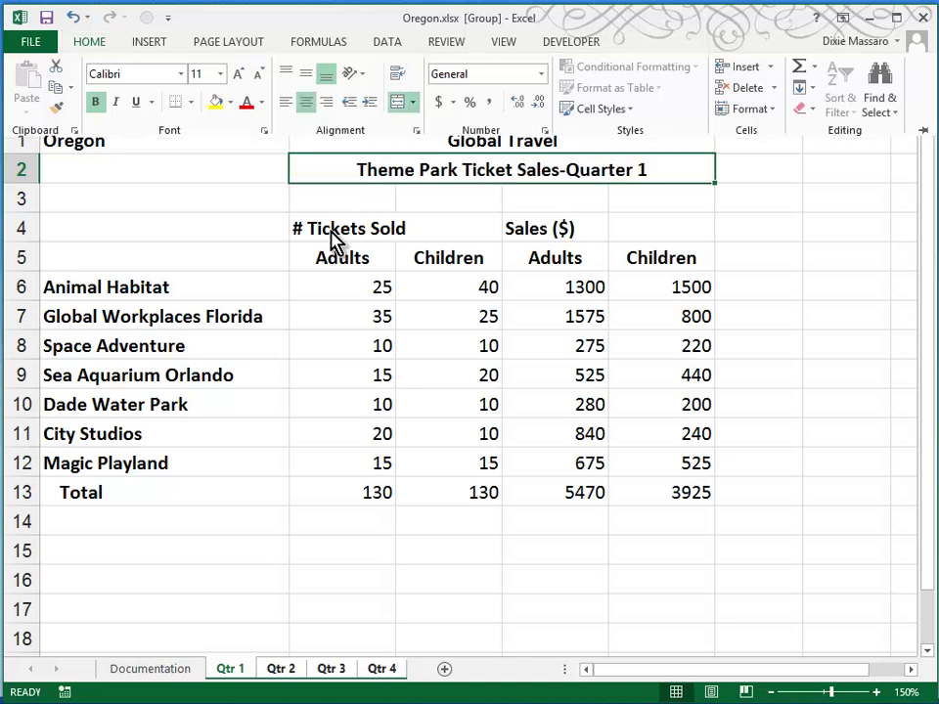
Merge and center the # Tickets Sold heading across B4:C4 and the Sales ($) heading across D4:E4.
drag(333, 229, 413, 225)
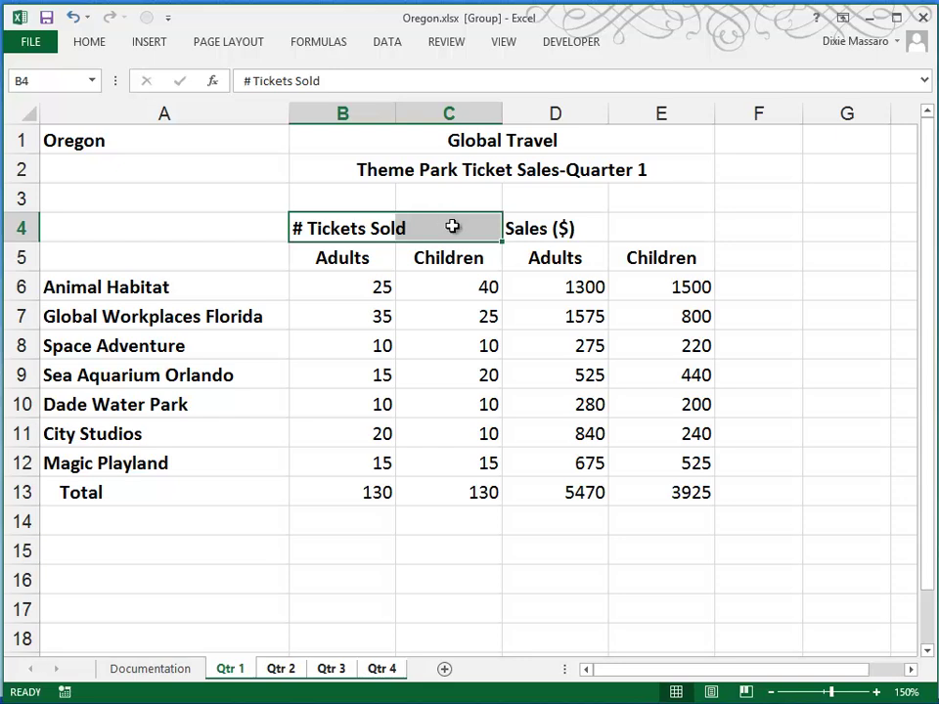
key(F4)
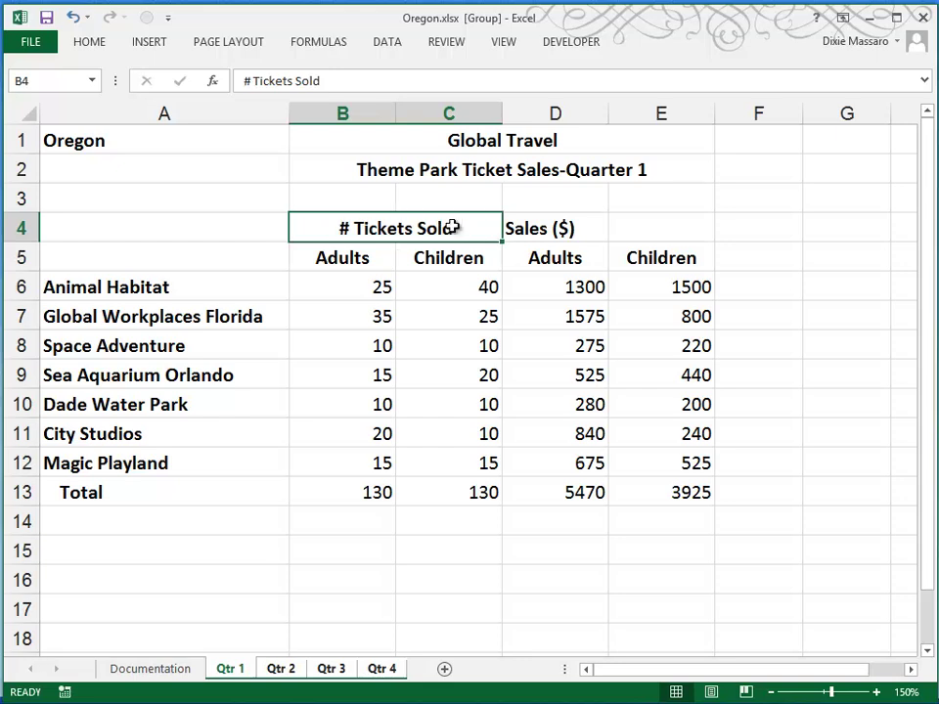
drag(541, 231, 627, 237)
key(F4)
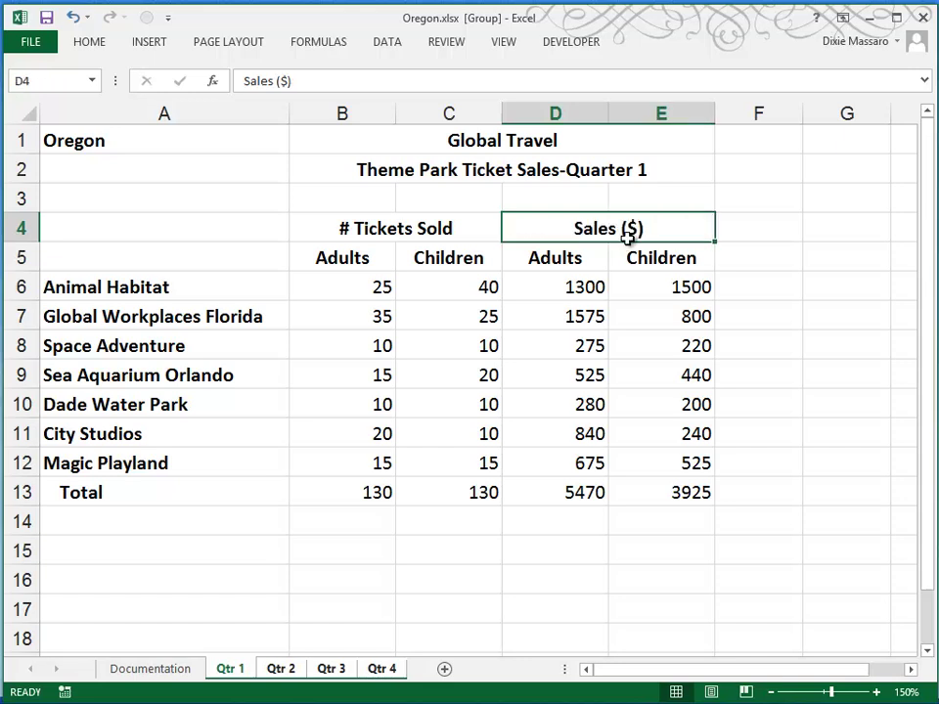
Turn off center alignment for the Adults and Children headings in B5:E5.
click(352, 259)
drag(352, 259, 619, 264)
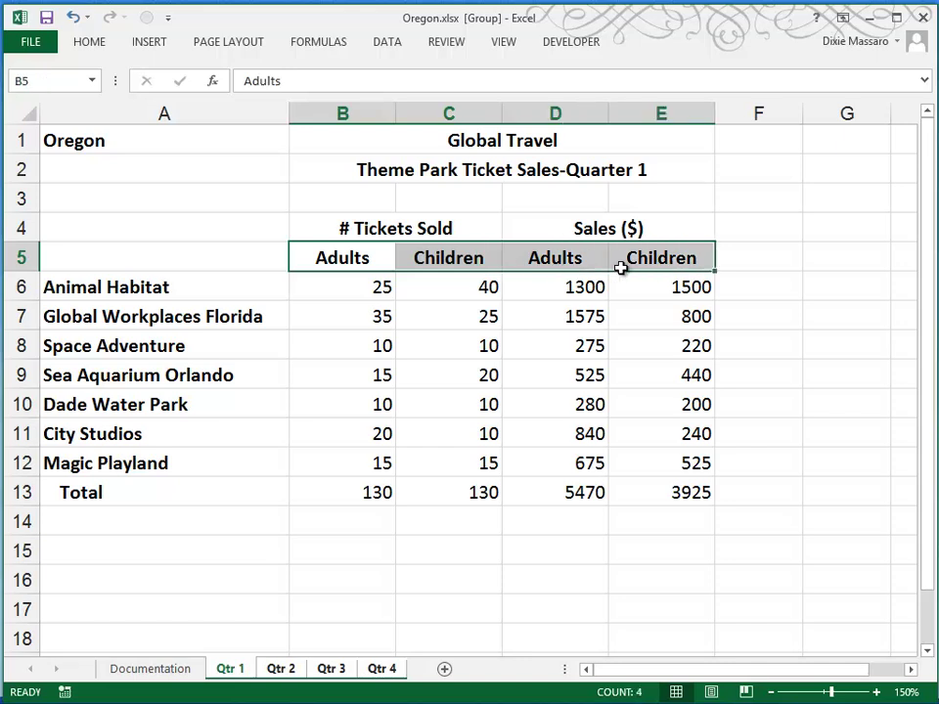
click(99, 45)
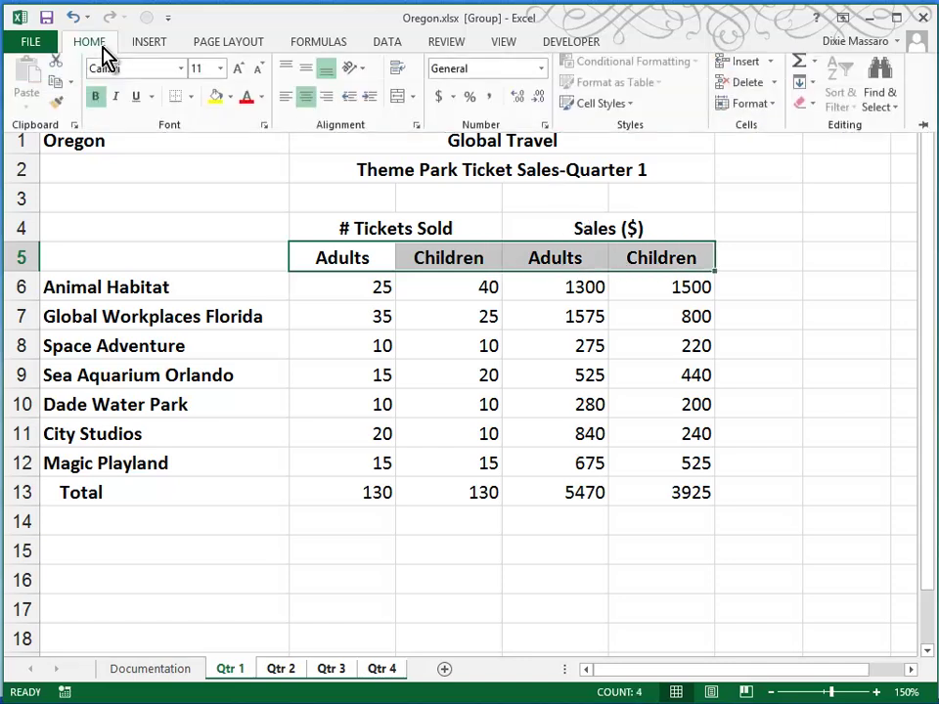
click(307, 105)
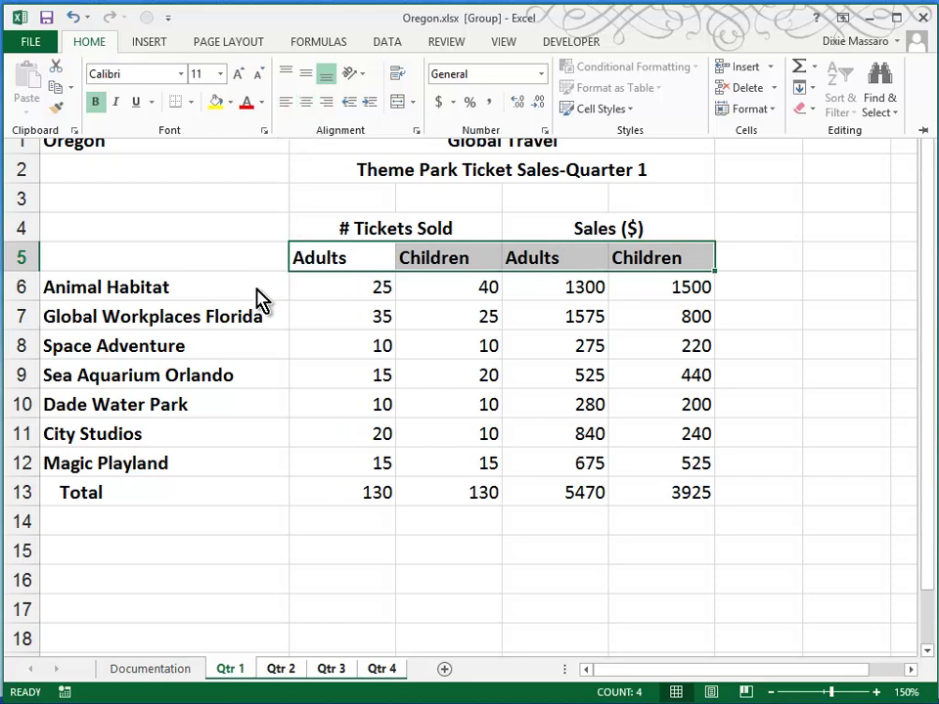
Italicize the theme park names in A6:A12 across the grouped quarterly sheets.
click(96, 287)
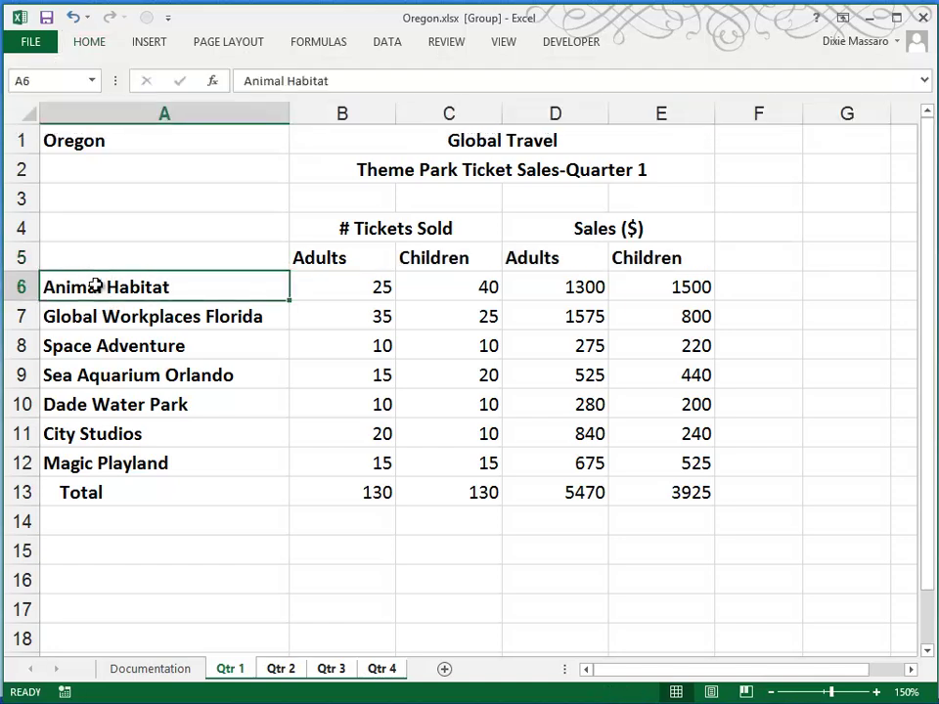
drag(96, 287, 116, 466)
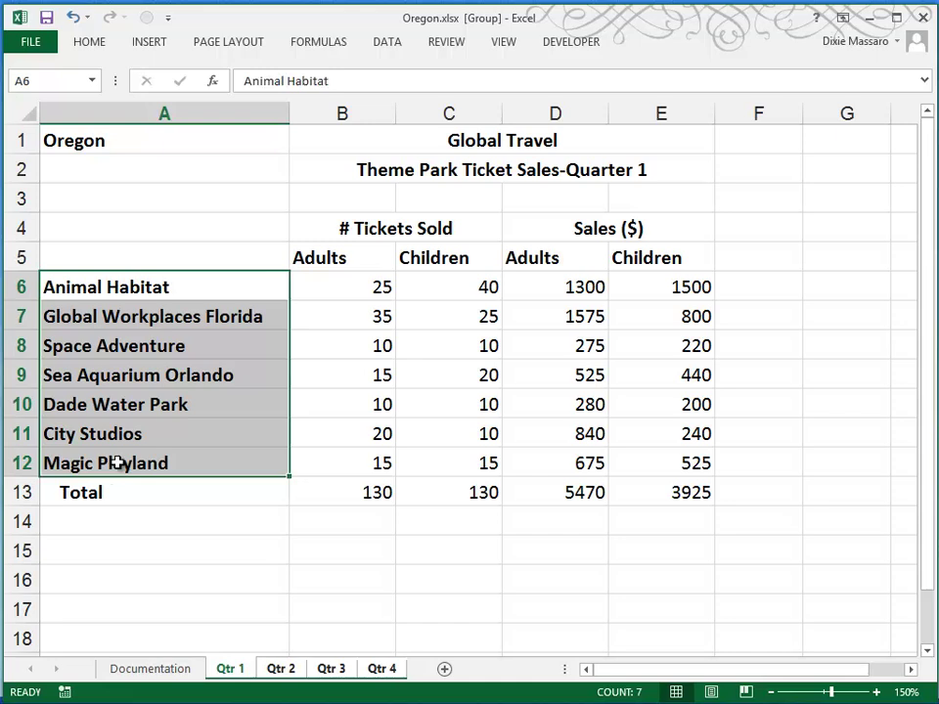
click(89, 45)
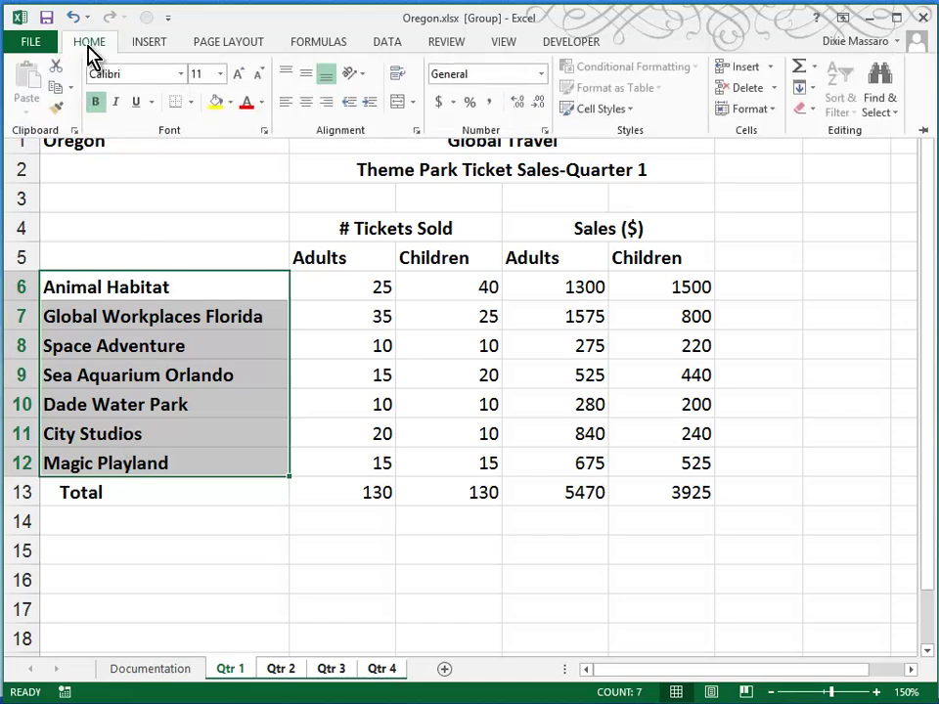
click(118, 104)
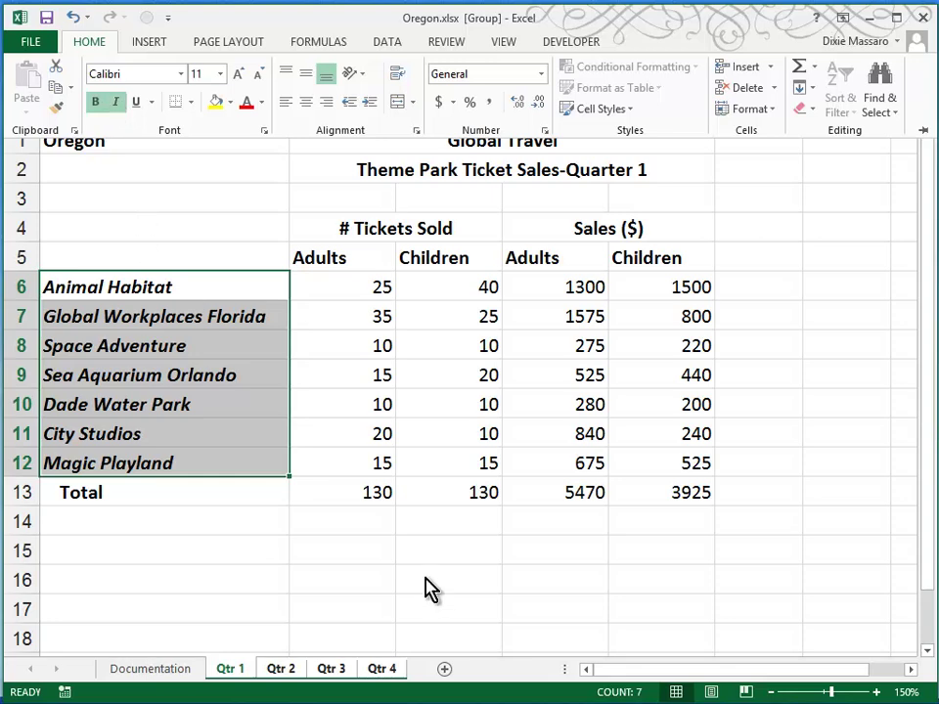
Apply a top and double bottom border to the totals in B13:E13.
click(328, 500)
drag(322, 494, 692, 499)
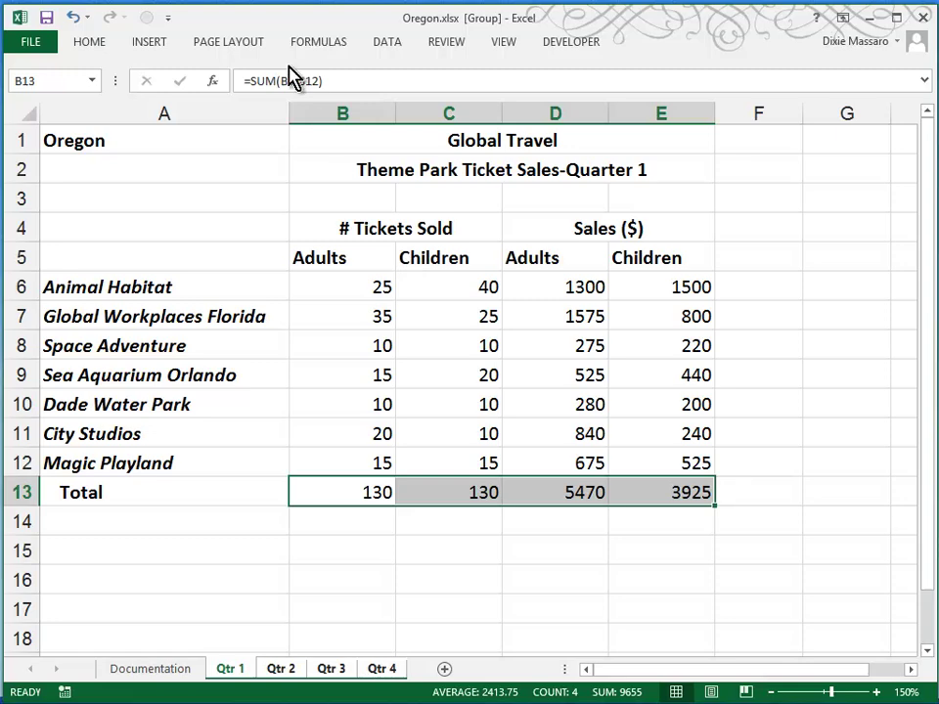
click(85, 46)
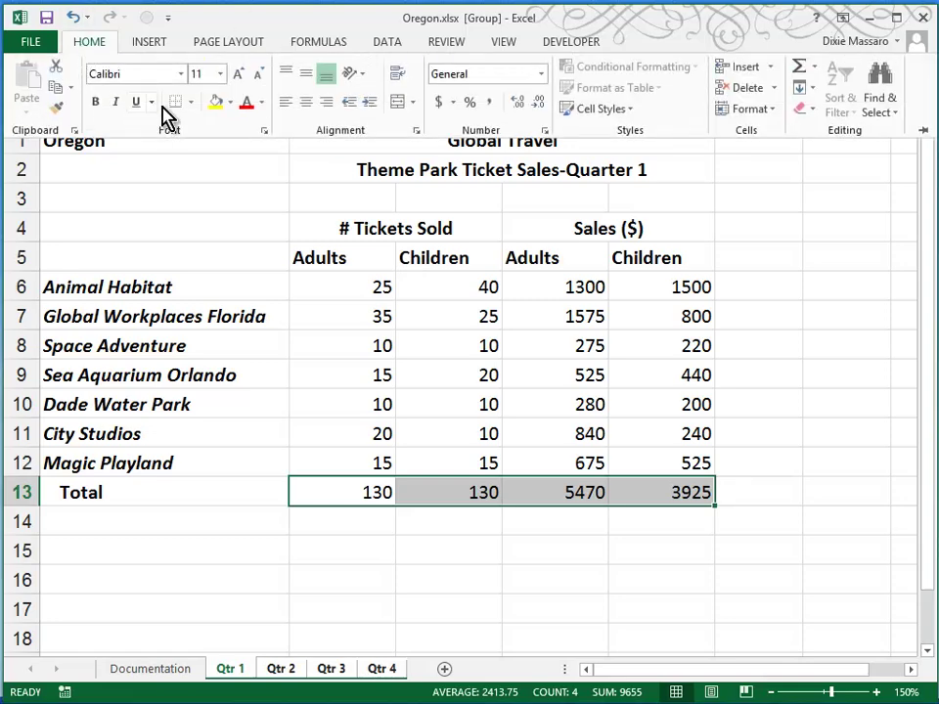
click(191, 108)
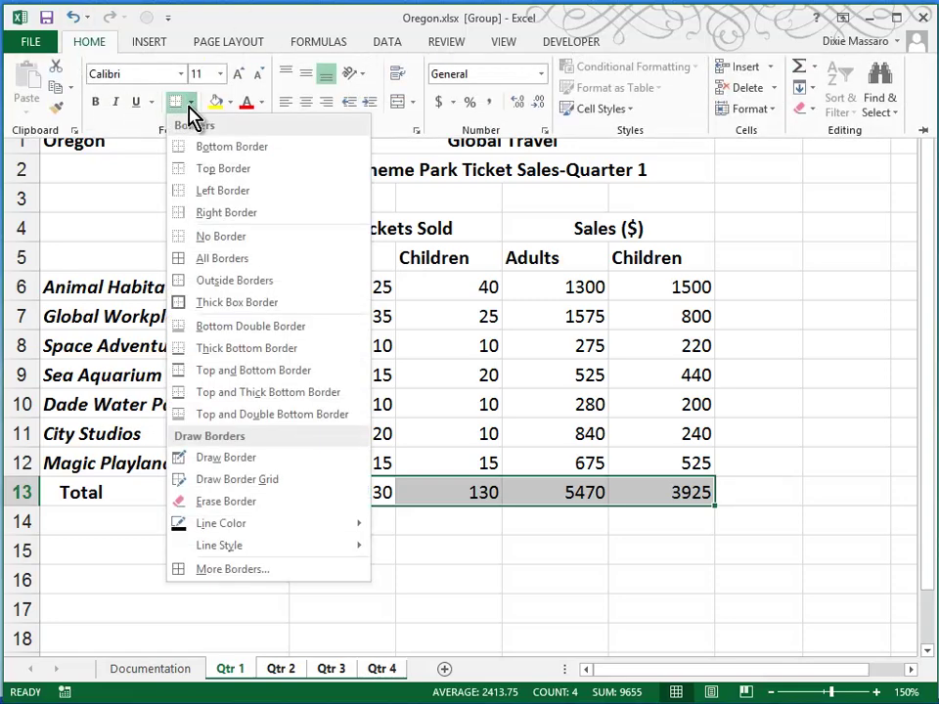
click(202, 416)
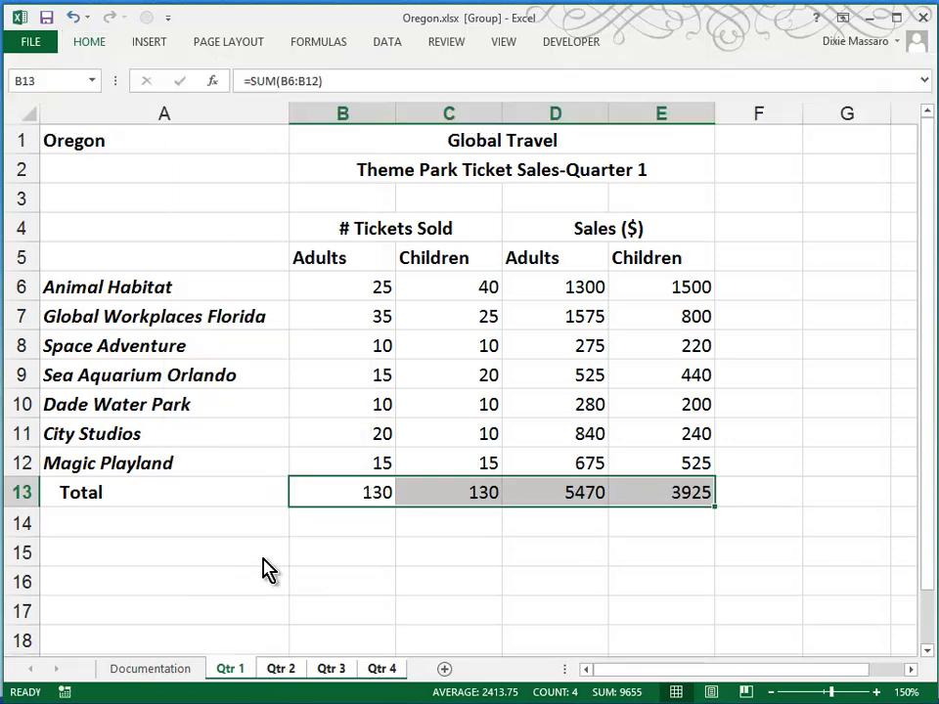
click(298, 548)
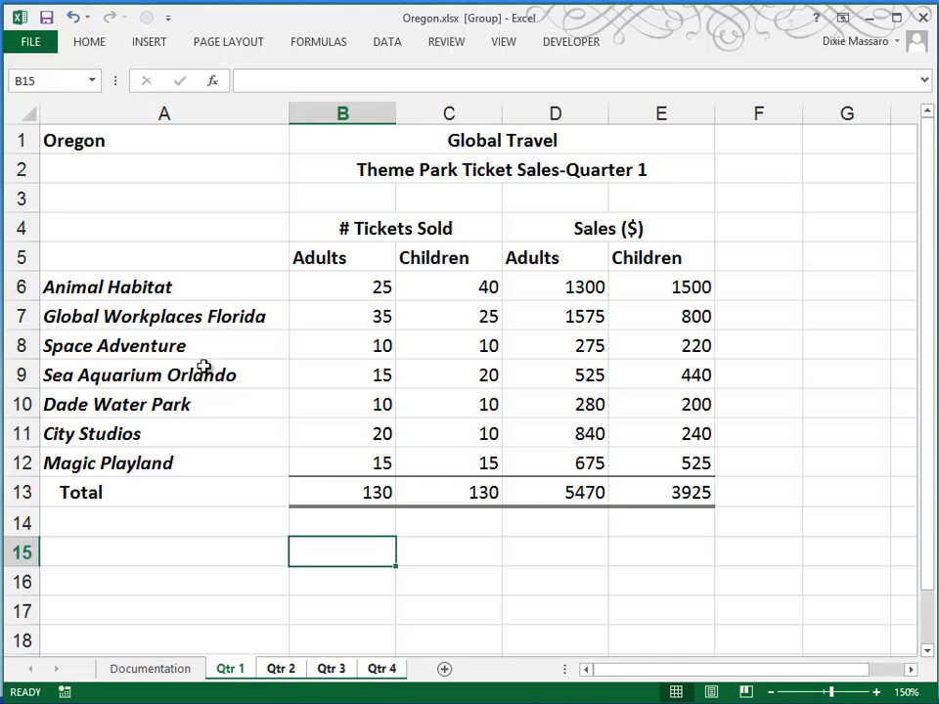
Fill the Global Travel title and Theme Park Ticket Sales subtitle in B1:E2 with a dark orange theme color.
drag(343, 128, 346, 172)
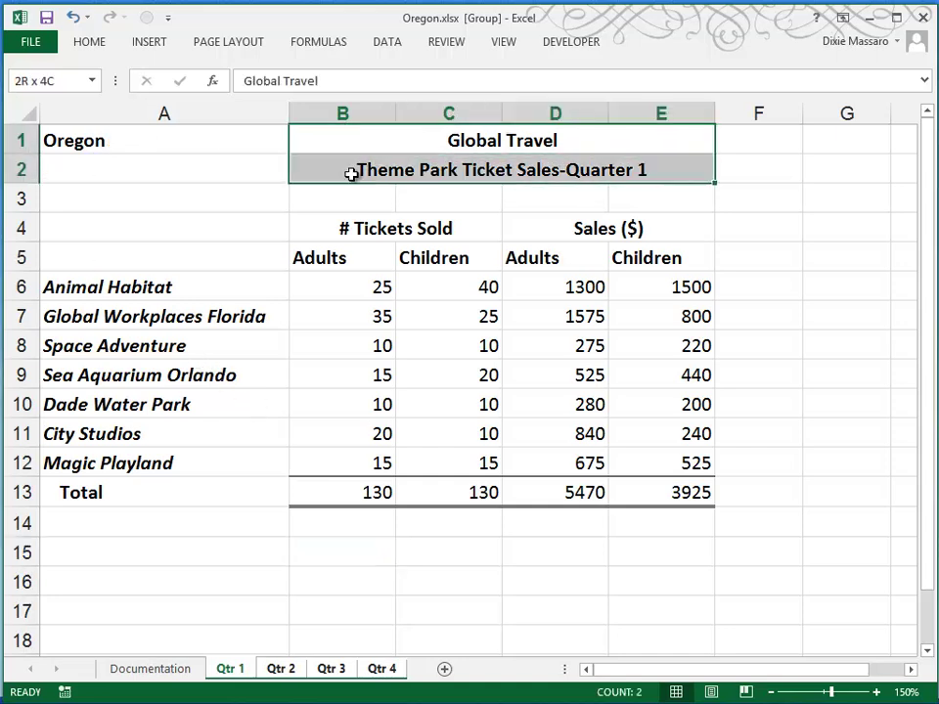
click(95, 46)
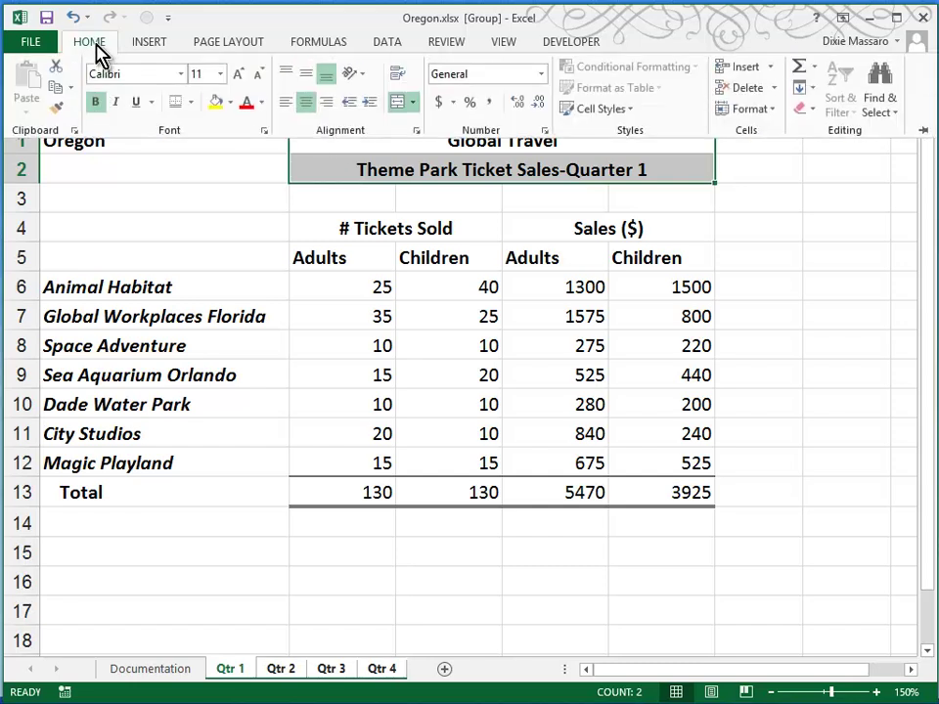
click(231, 102)
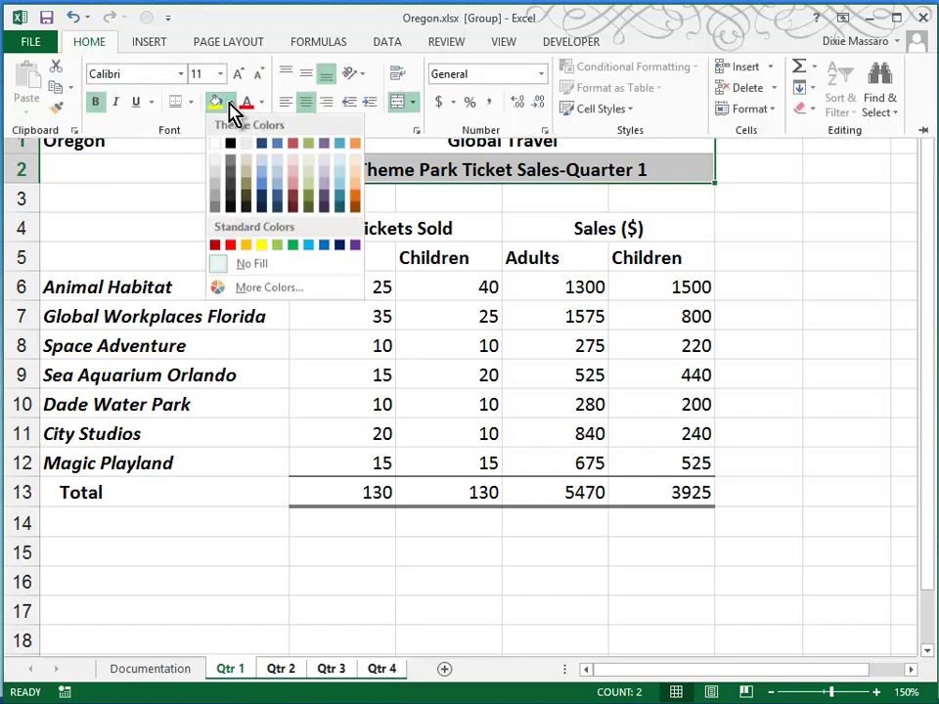
click(354, 208)
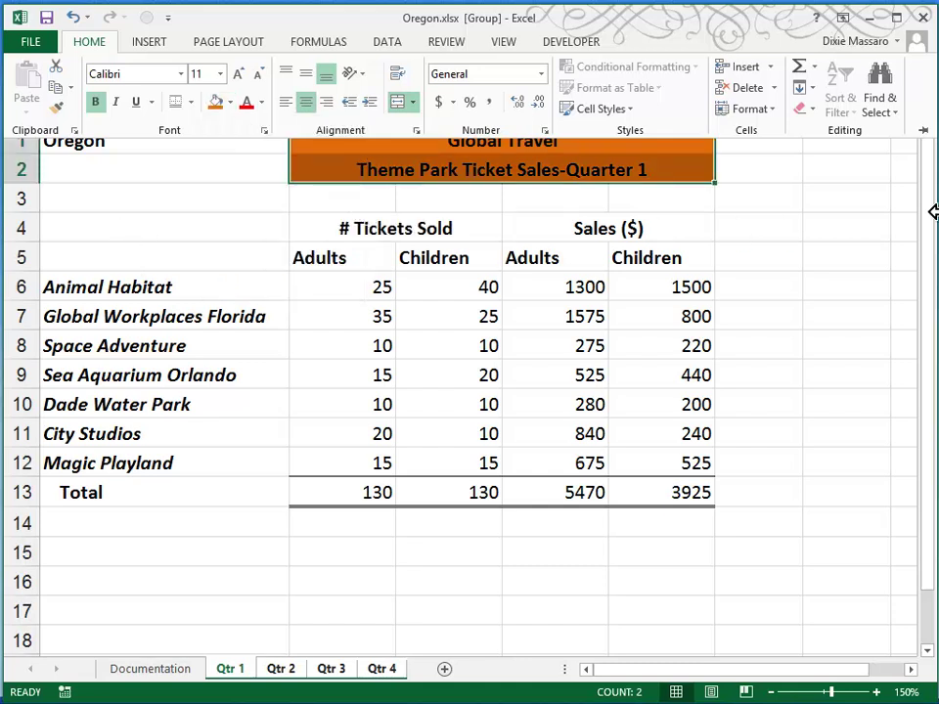
click(920, 171)
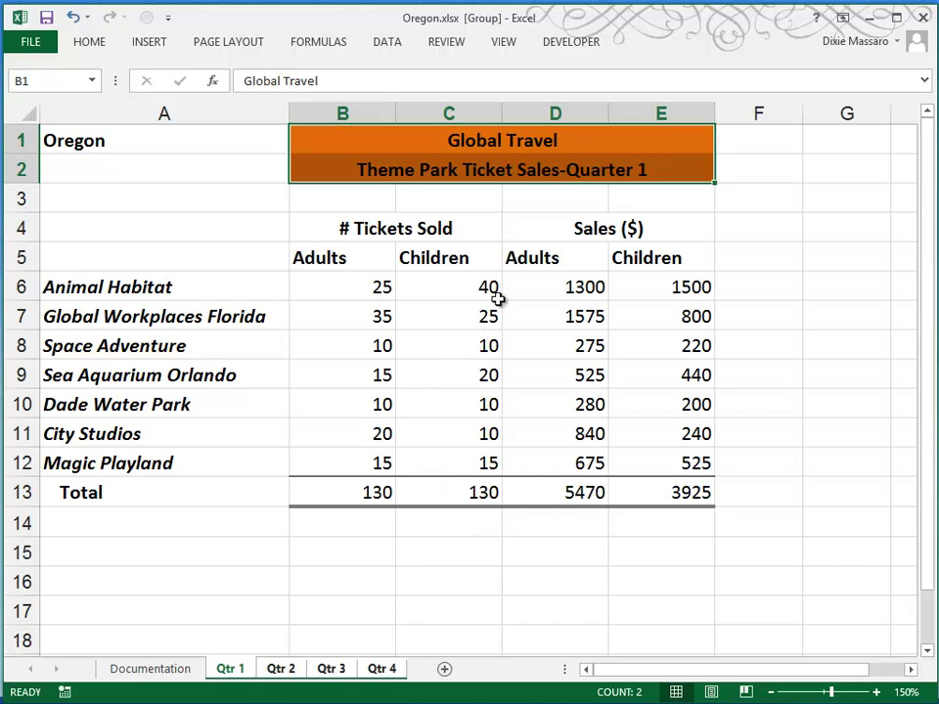
Format the sales amounts in D6:E13 as Accounting with dollar signs and no decimal places.
drag(552, 290, 664, 497)
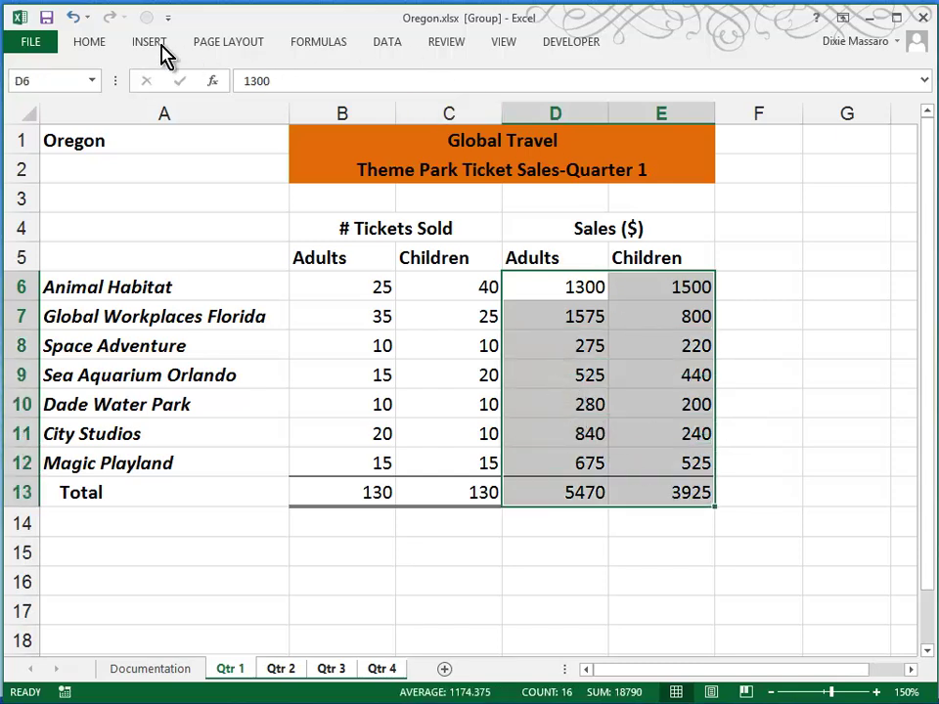
click(89, 42)
click(439, 103)
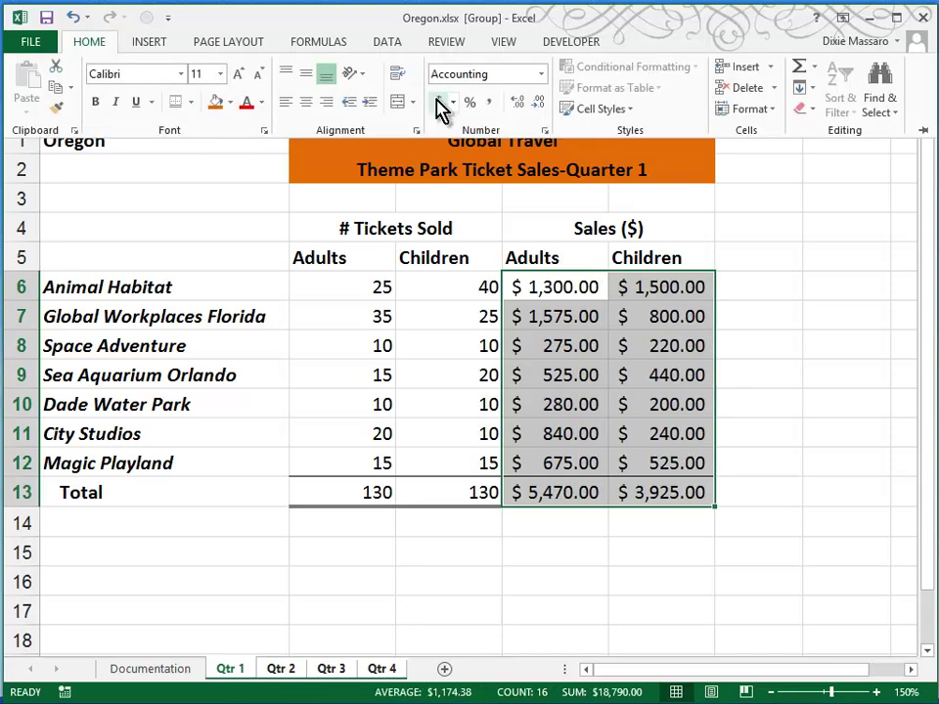
click(535, 104)
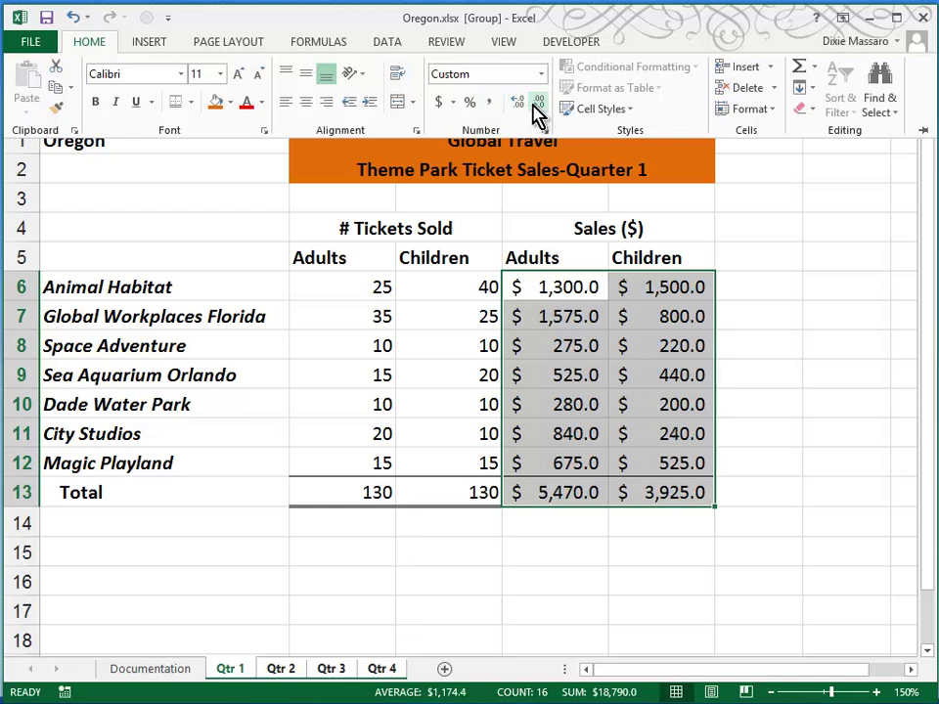
click(536, 103)
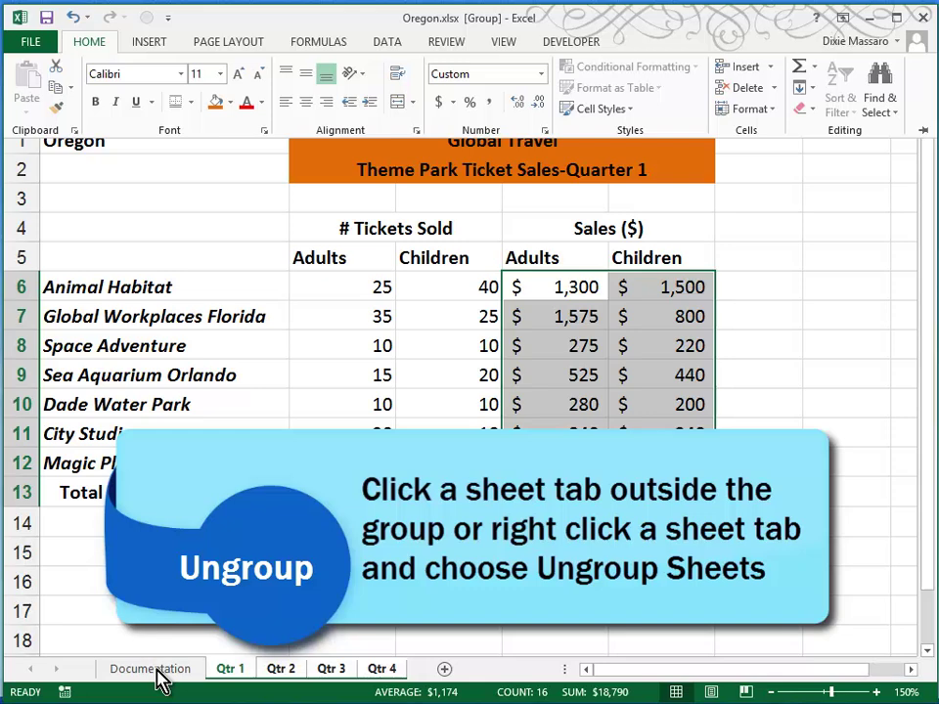
Ungroup the quarterly sheets and create a copy of the Qtr 1 sheet placed before Qtr 1 in the same workbook.
right_click(233, 675)
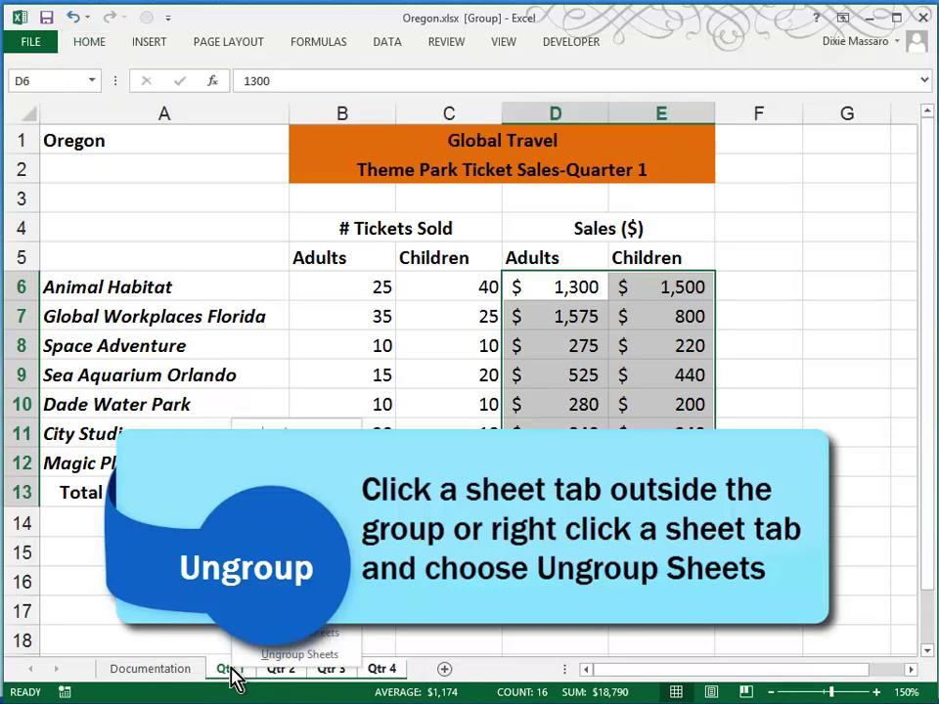
click(296, 655)
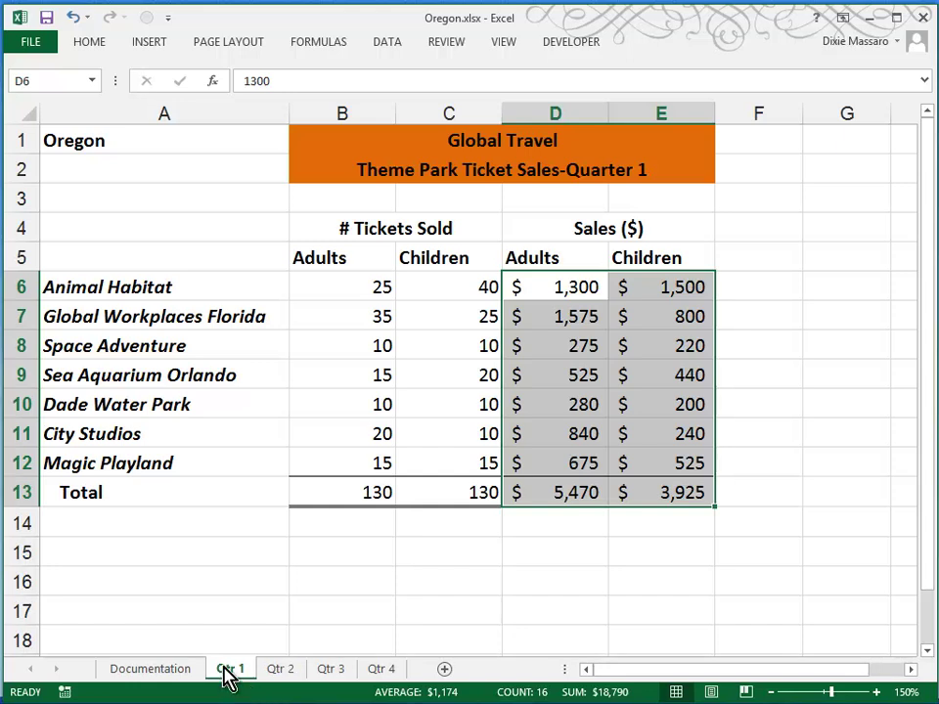
right_click(228, 675)
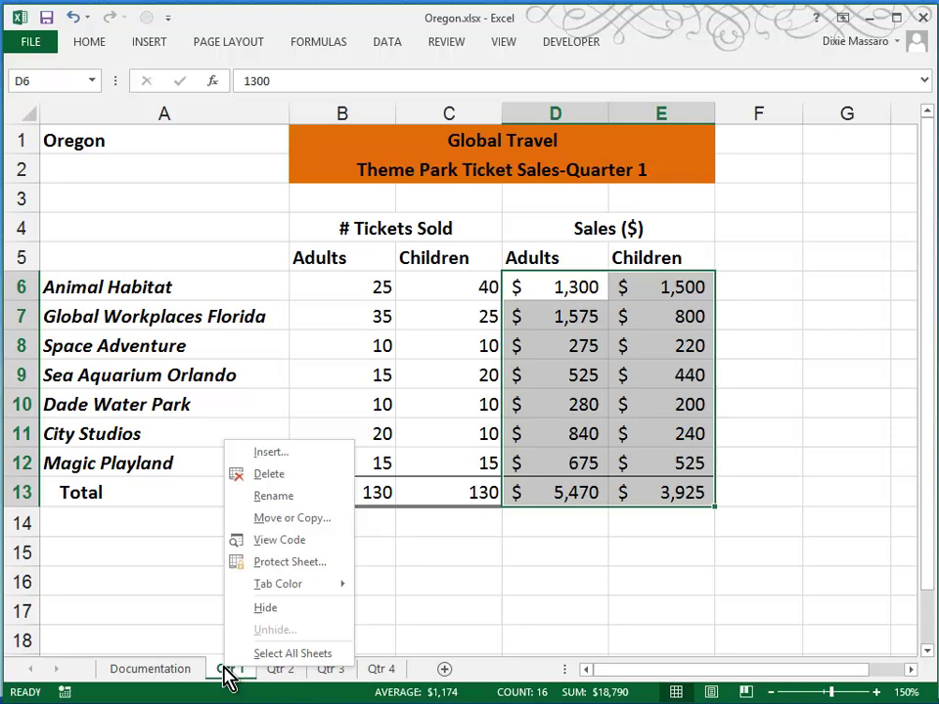
click(299, 517)
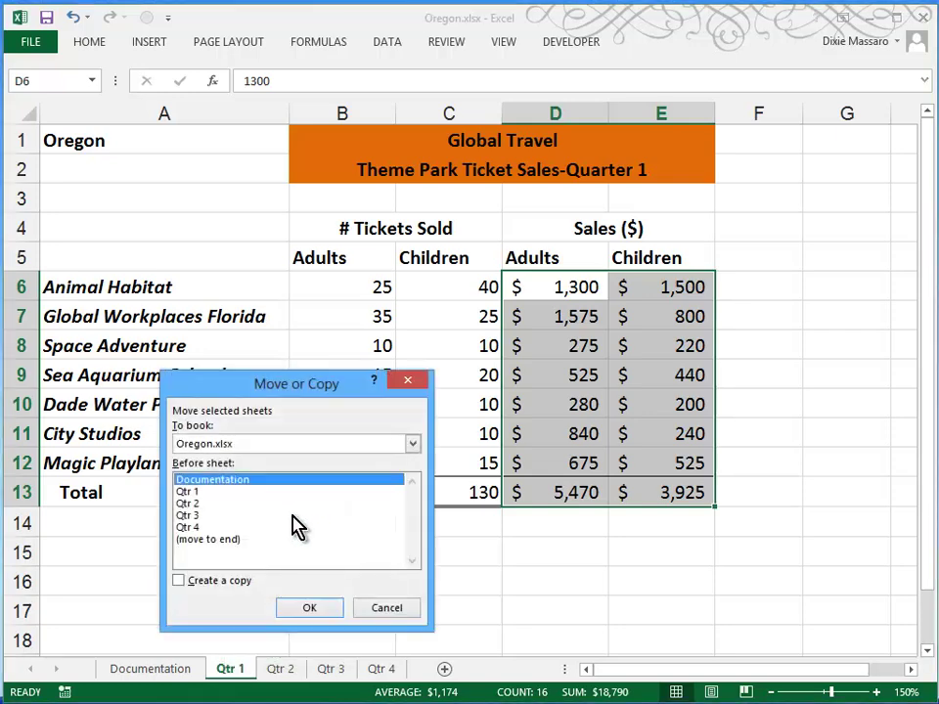
click(188, 491)
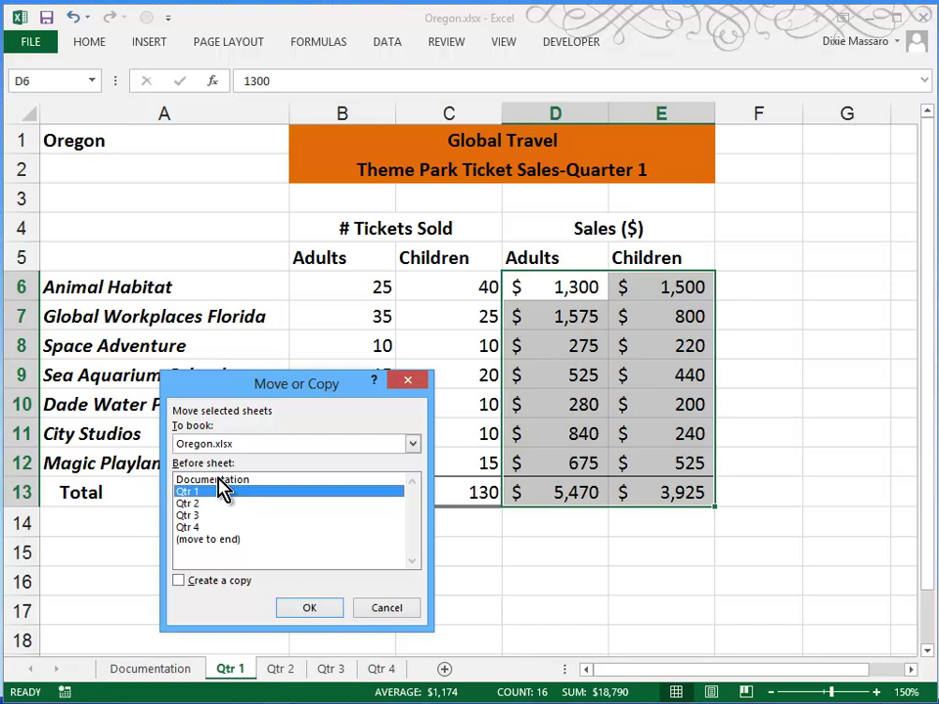
click(180, 582)
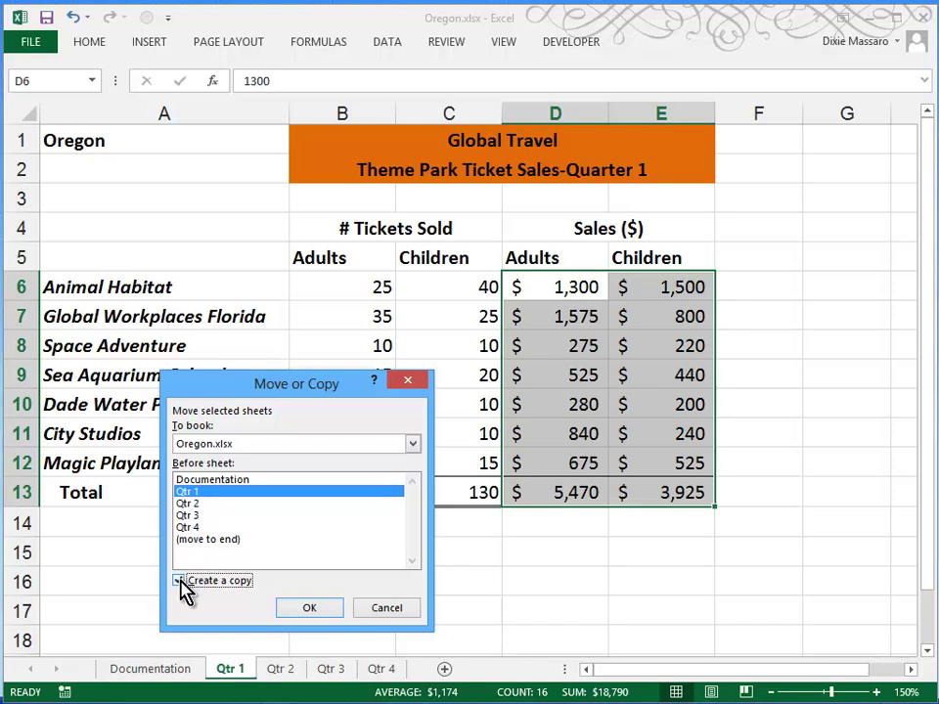
click(309, 608)
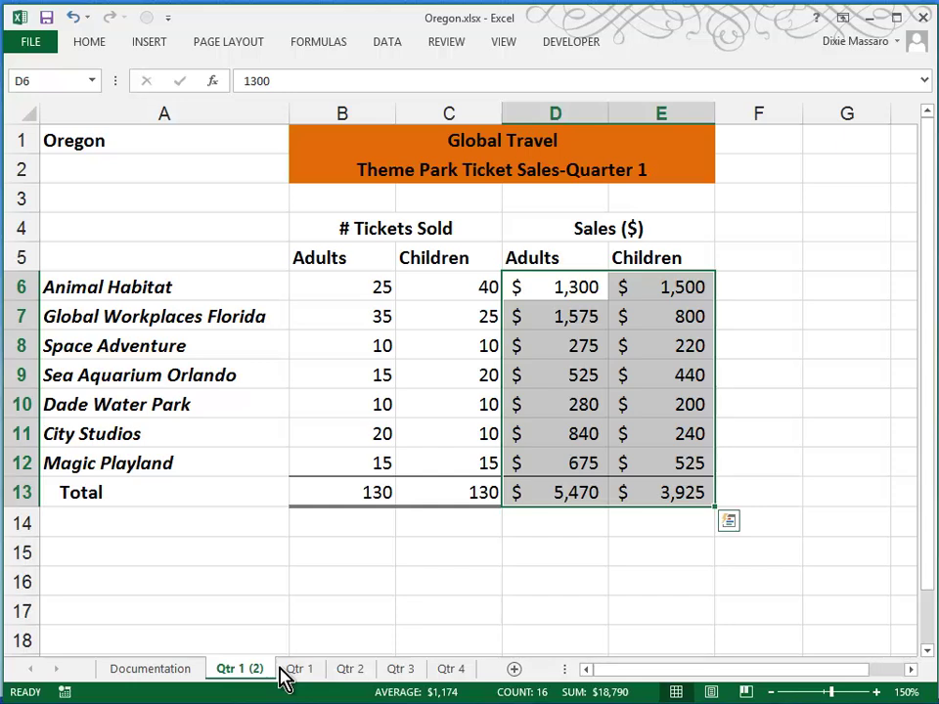
Rename the copied Qtr 1 sheet as Summary.
click(232, 673)
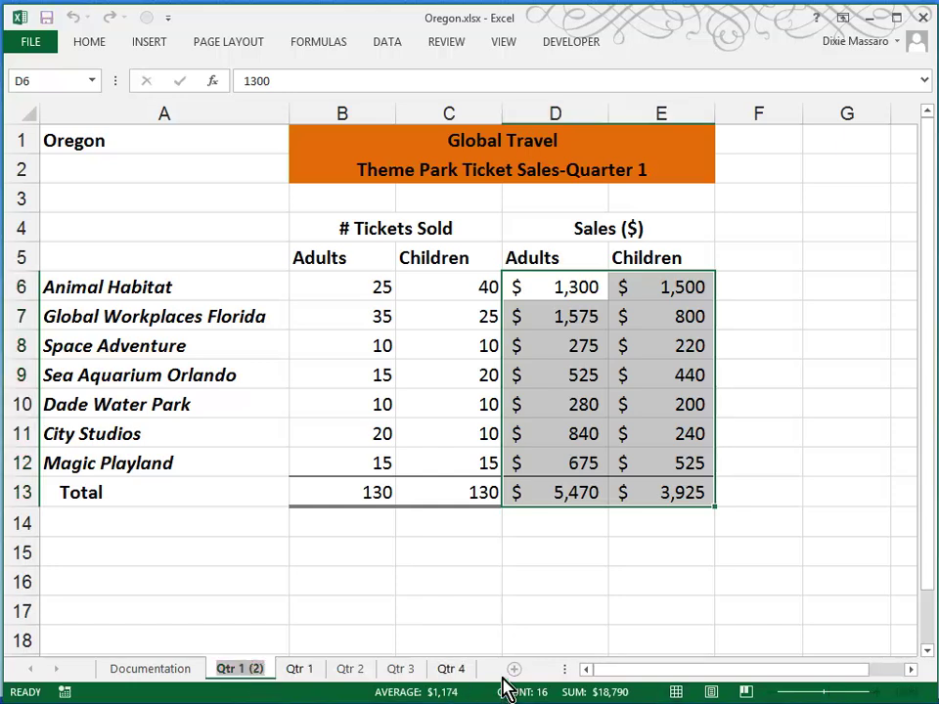
text(Summary)
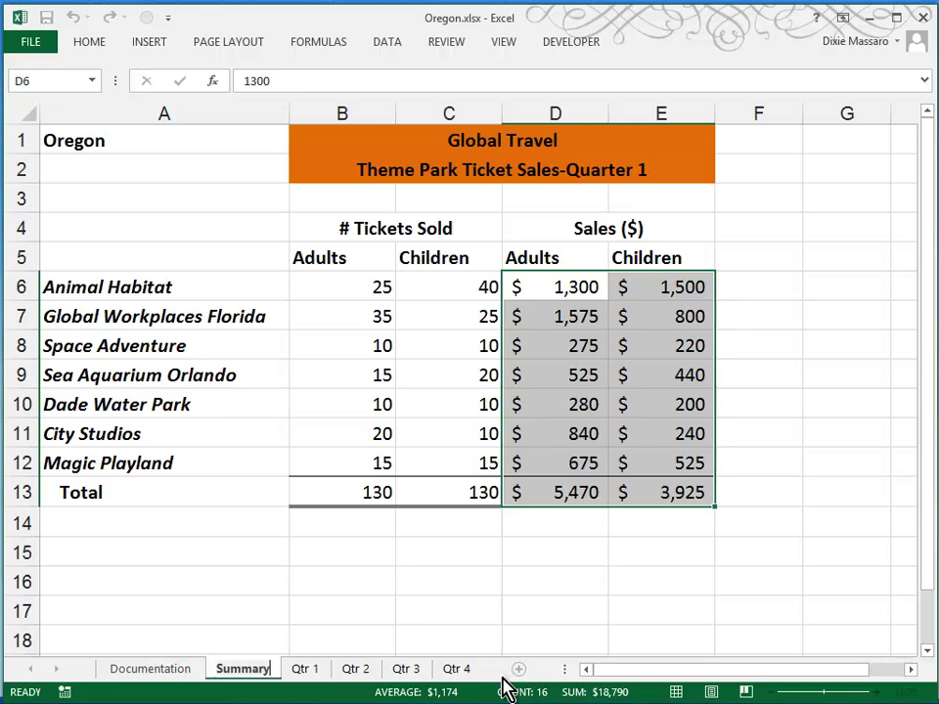
key(Return)
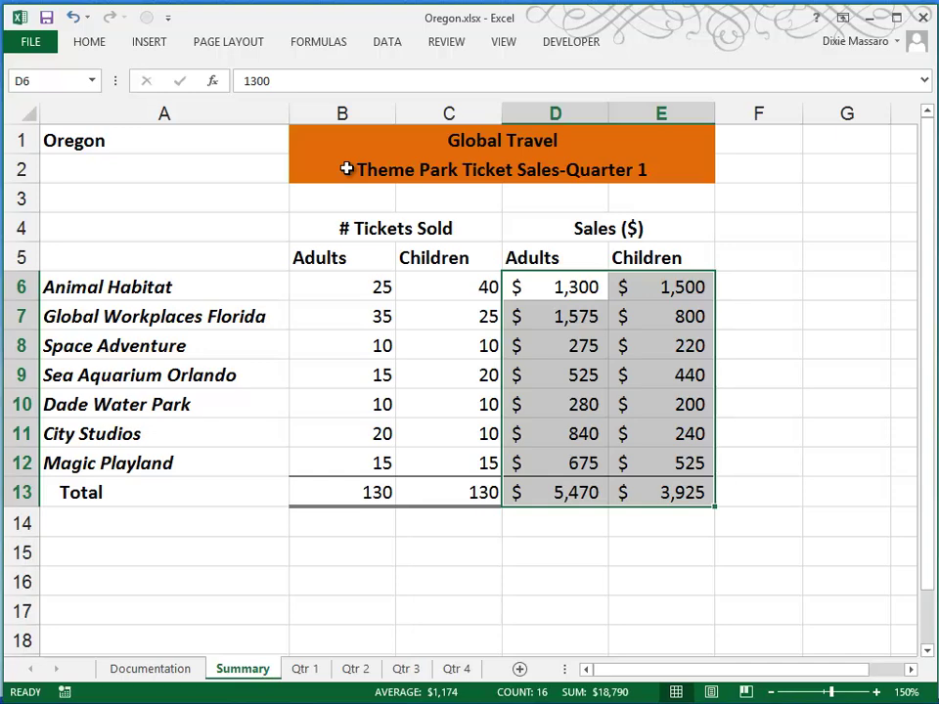
Change the Summary sheet's subtitle in B2 to Theme Park Ticket Sales-Total.
click(344, 164)
drag(442, 80, 383, 80)
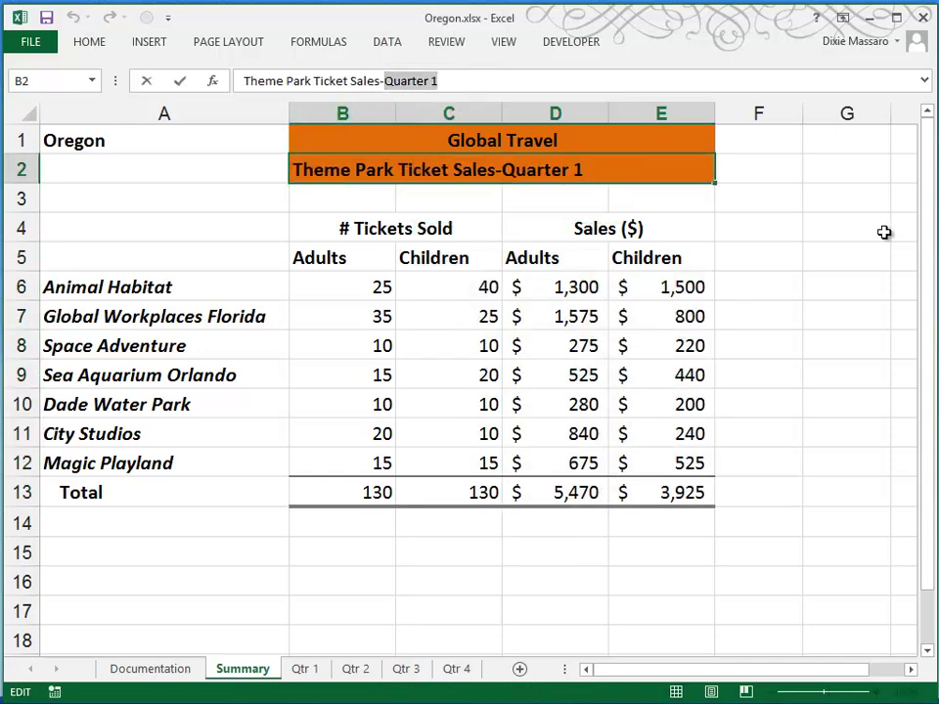
text(Total)
key(Return)
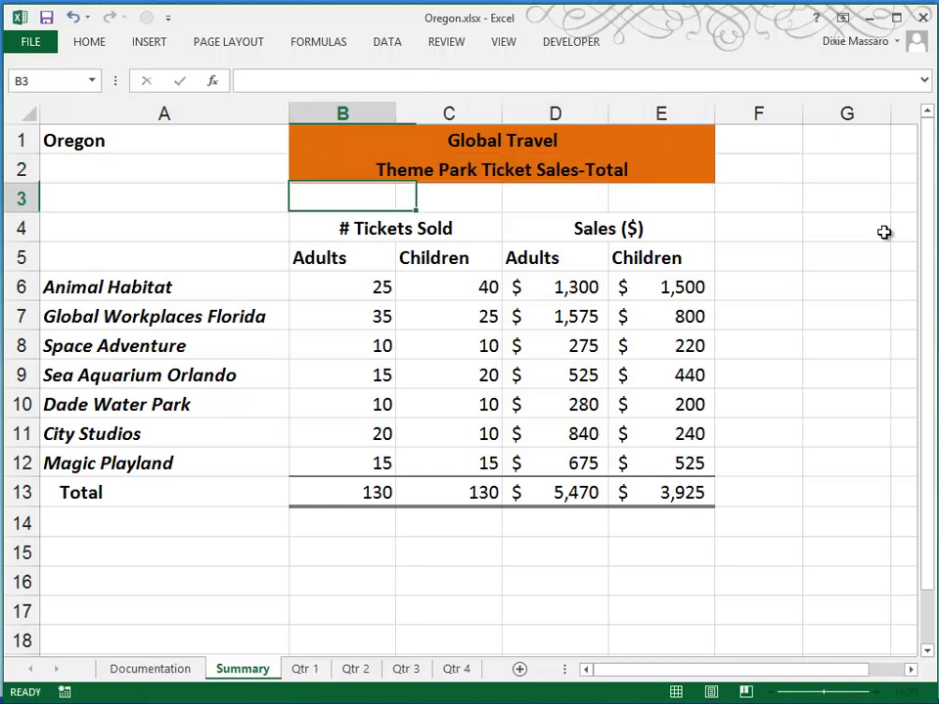
Enter Fiscal Year - 2013 in cell A2 of the Summary sheet.
click(133, 170)
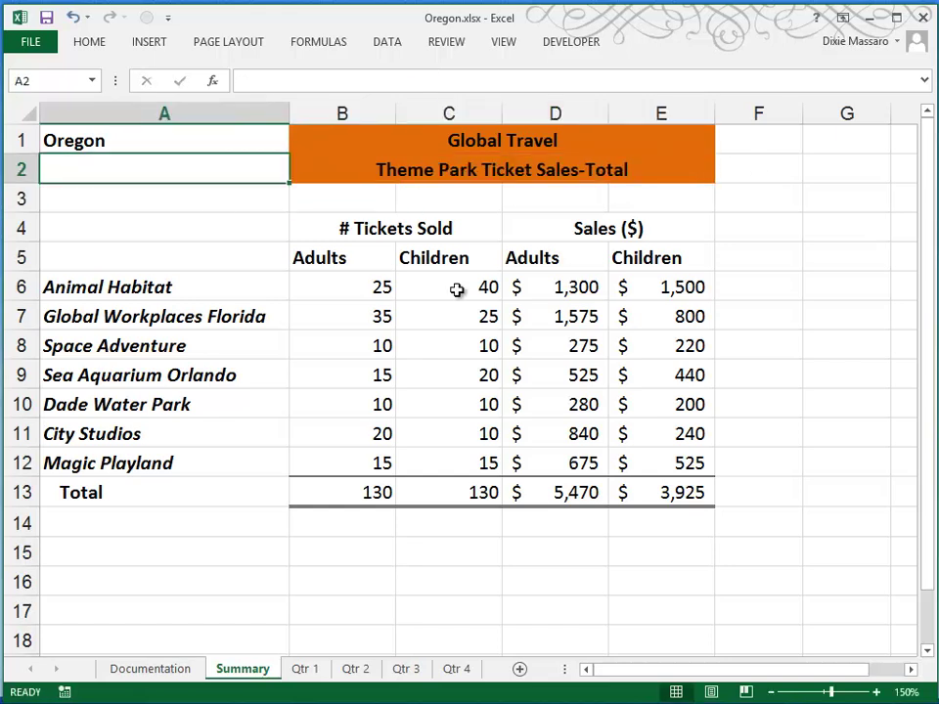
text(Fiscal year)
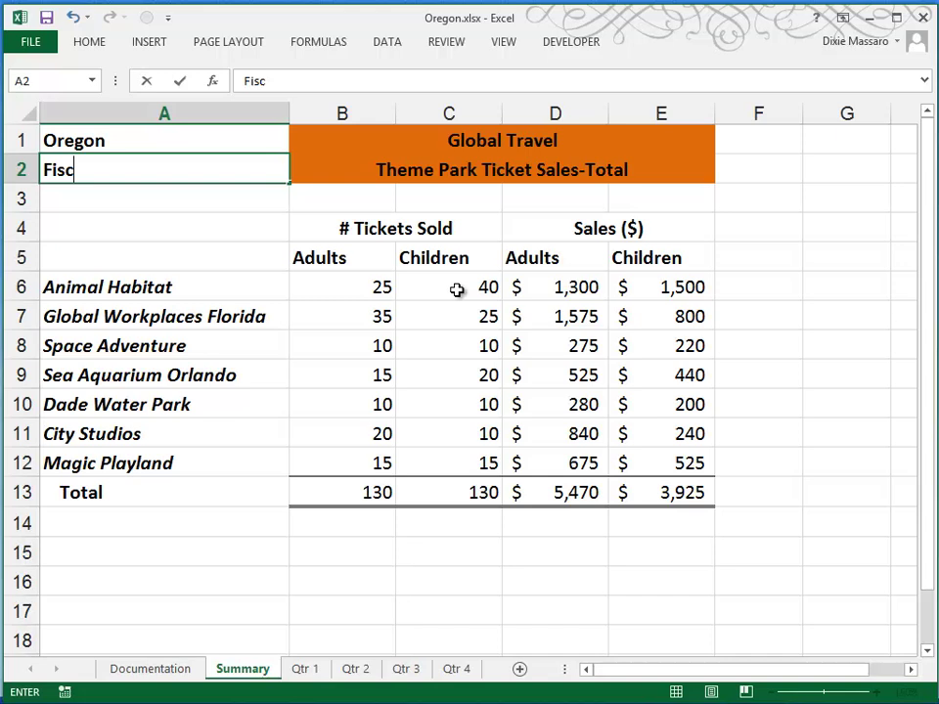
key(BackSpace)
key(BackSpace)
key(BackSpace)
key(BackSpace)
text(Year - 2)
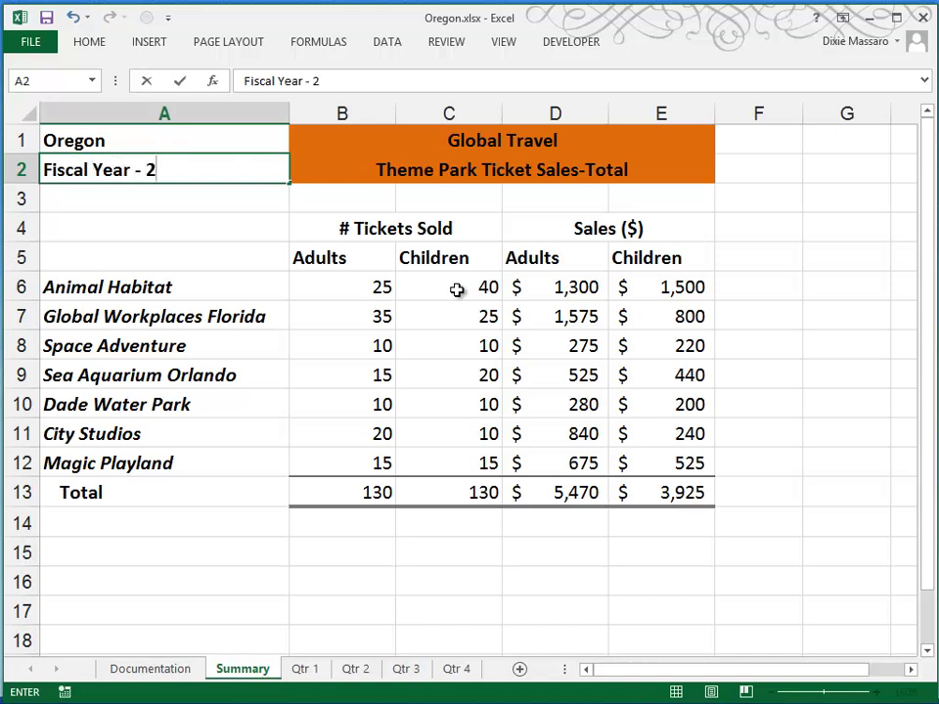
text(013)
key(Return)
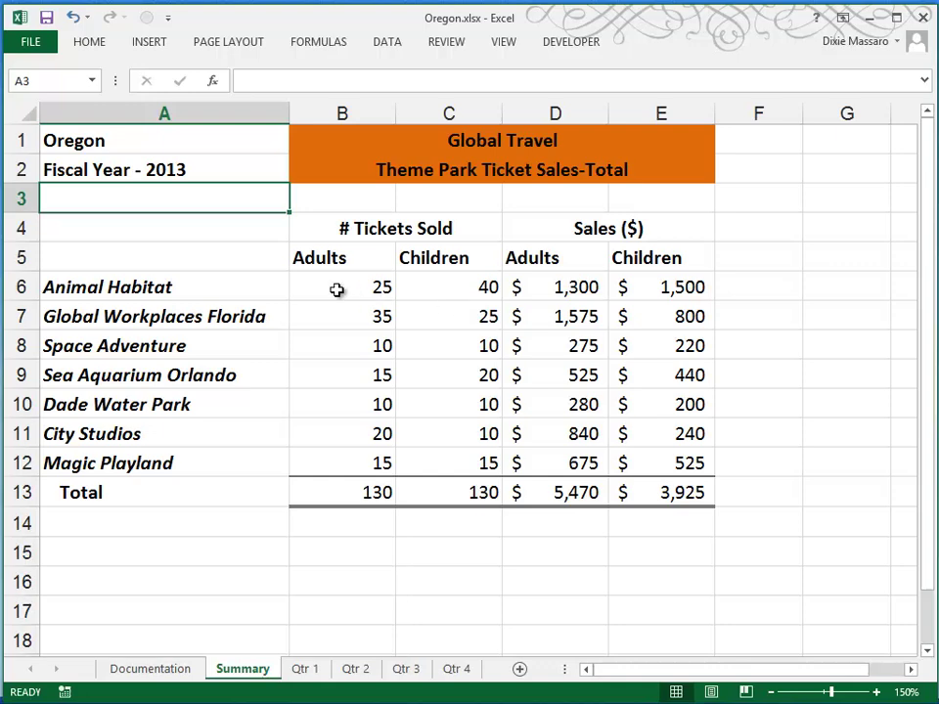
Clear the copied ticket counts and sales figures in B6:E12 of the Summary sheet.
drag(348, 292, 692, 476)
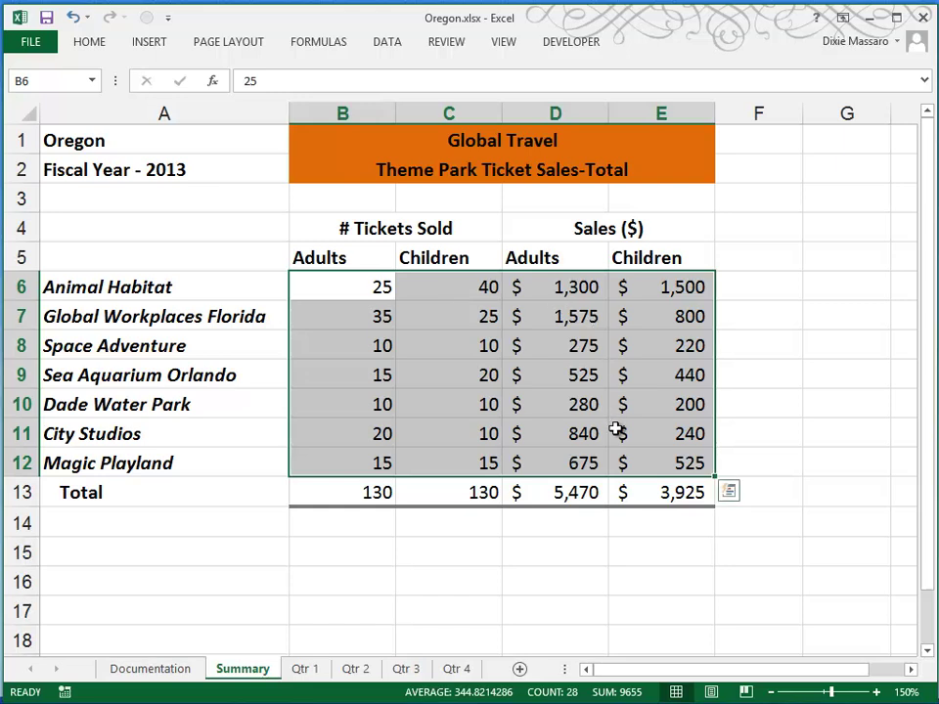
key(Delete)
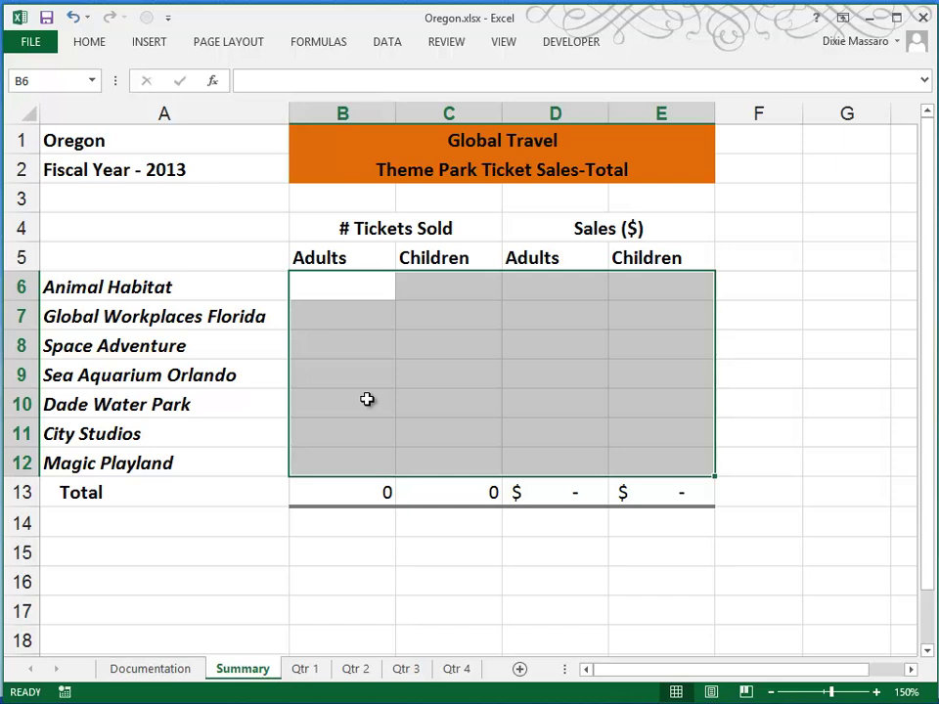
Group the Qtr 1 through Qtr 4 sheets, enter Fiscal Year - 2013 in cell A2, and check the entry on Qtr 2.
click(307, 671)
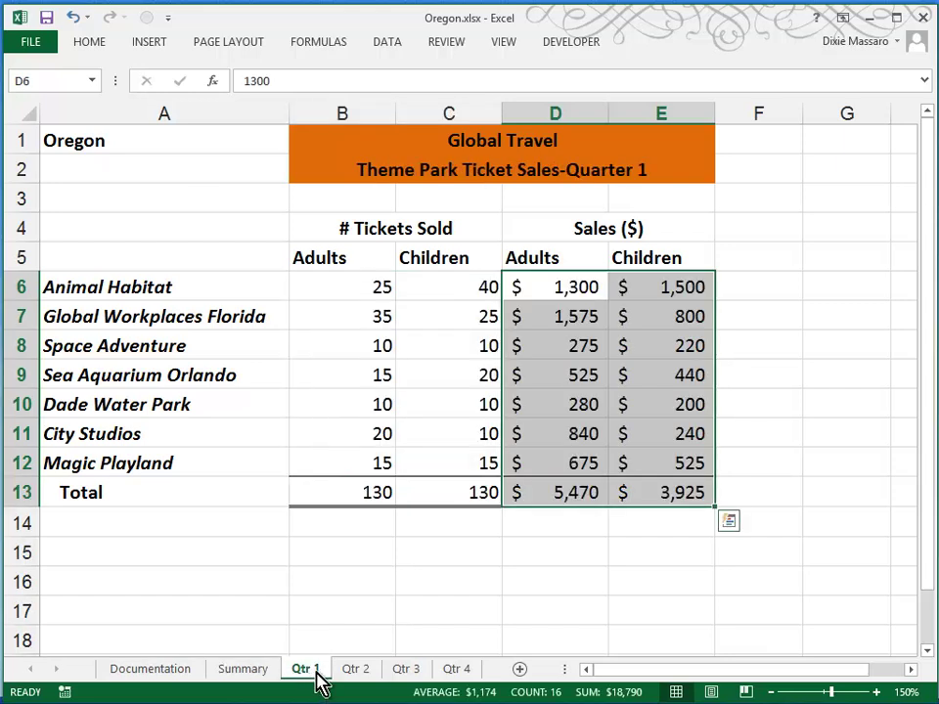
shift+click(469, 670)
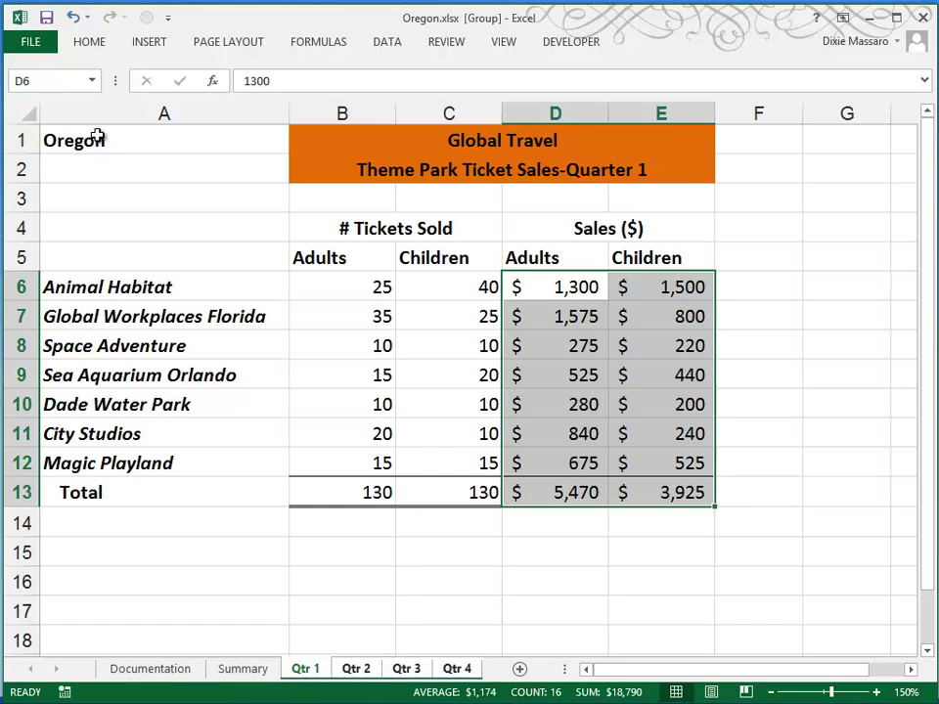
click(86, 166)
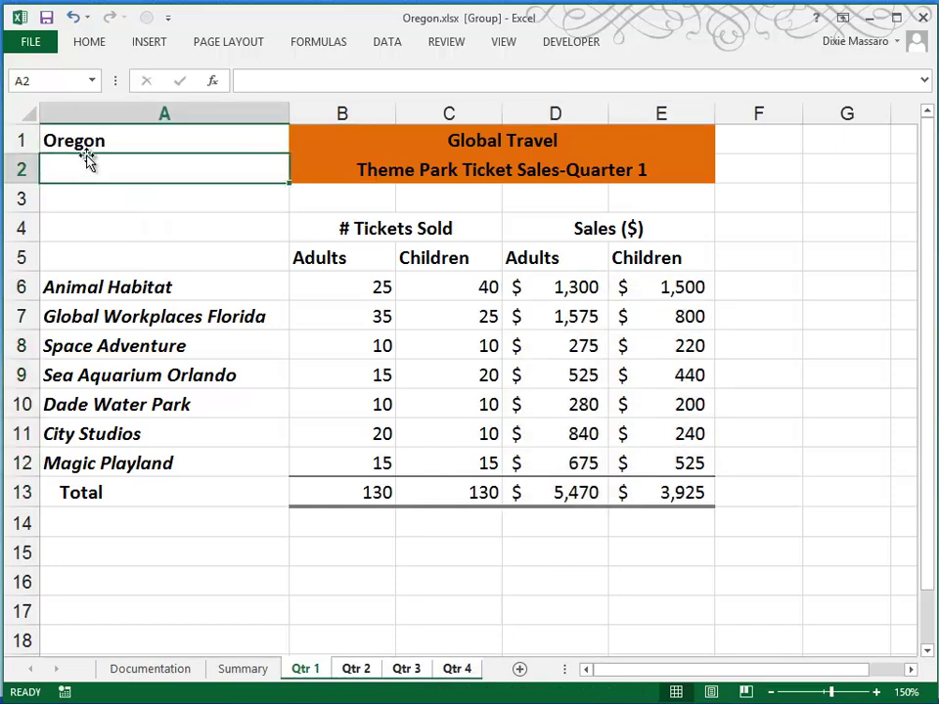
text(Fisc)
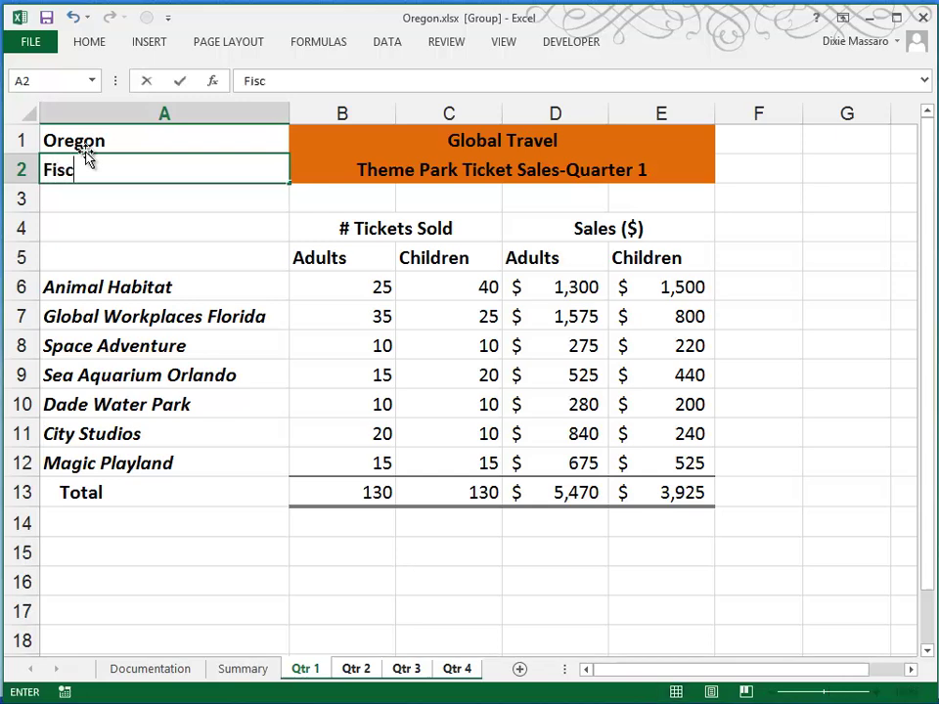
text(al Year - 2013)
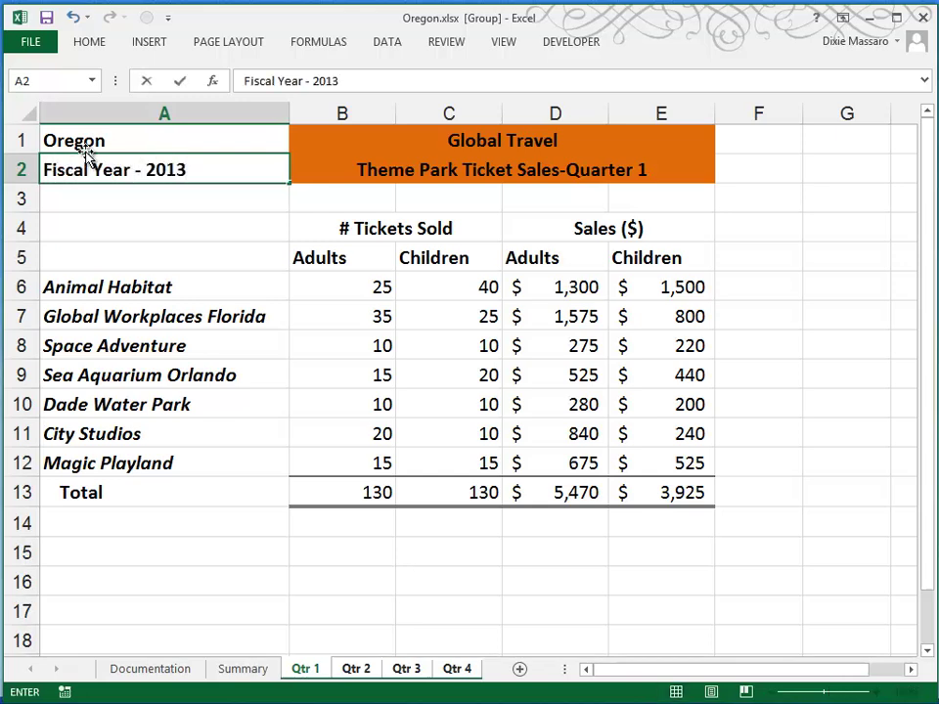
key(Return)
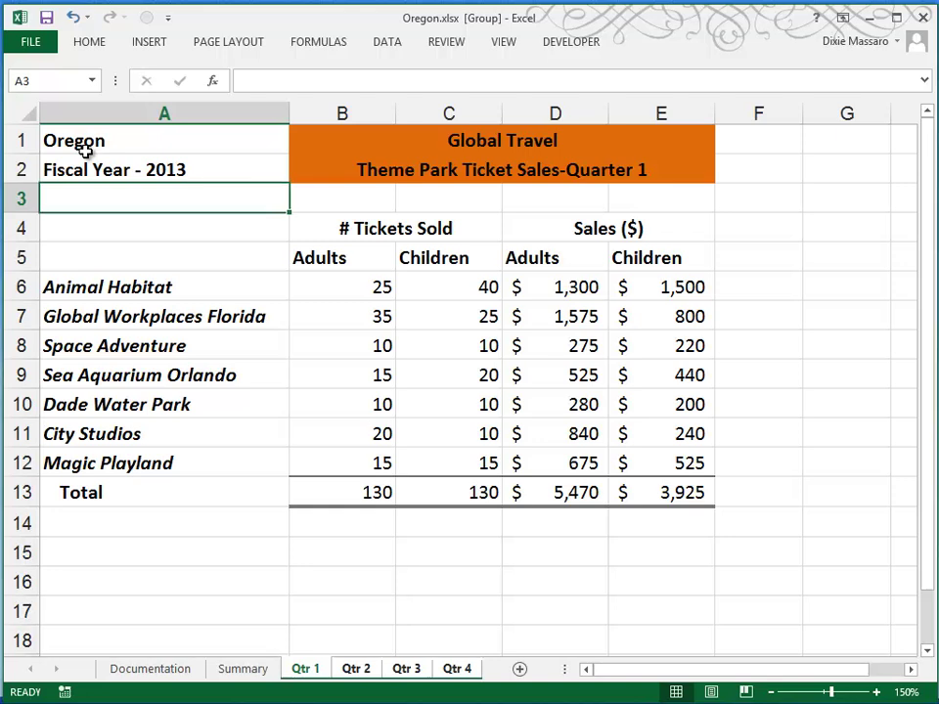
click(356, 670)
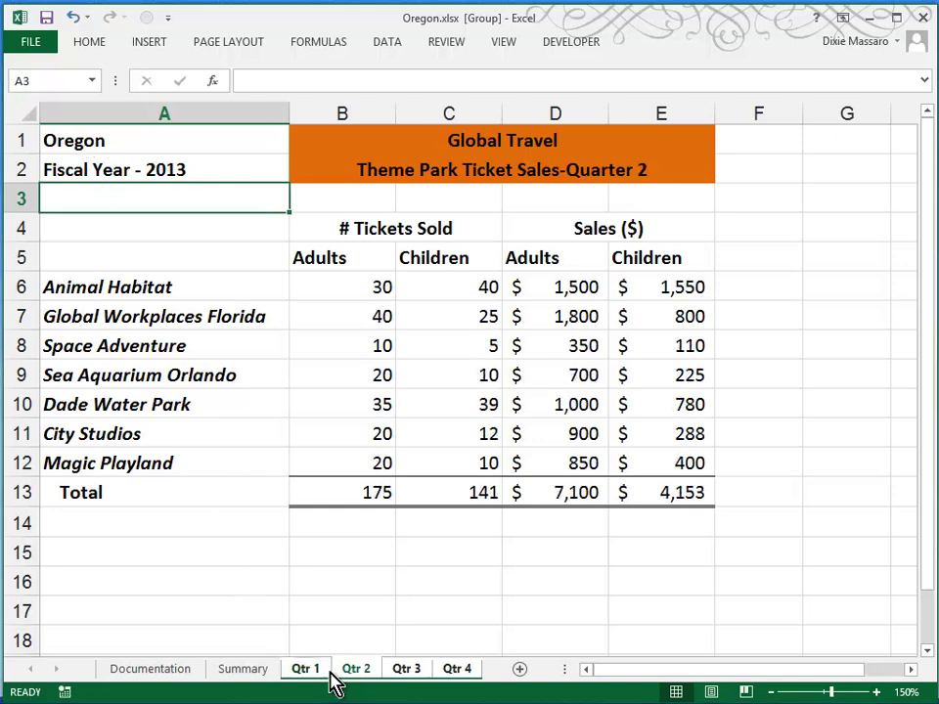
In Summary cell B6, enter the 3-D formula =SUM('Qtr 1:Qtr 4'!B6) to total the Animal Habitat adult tickets.
click(249, 675)
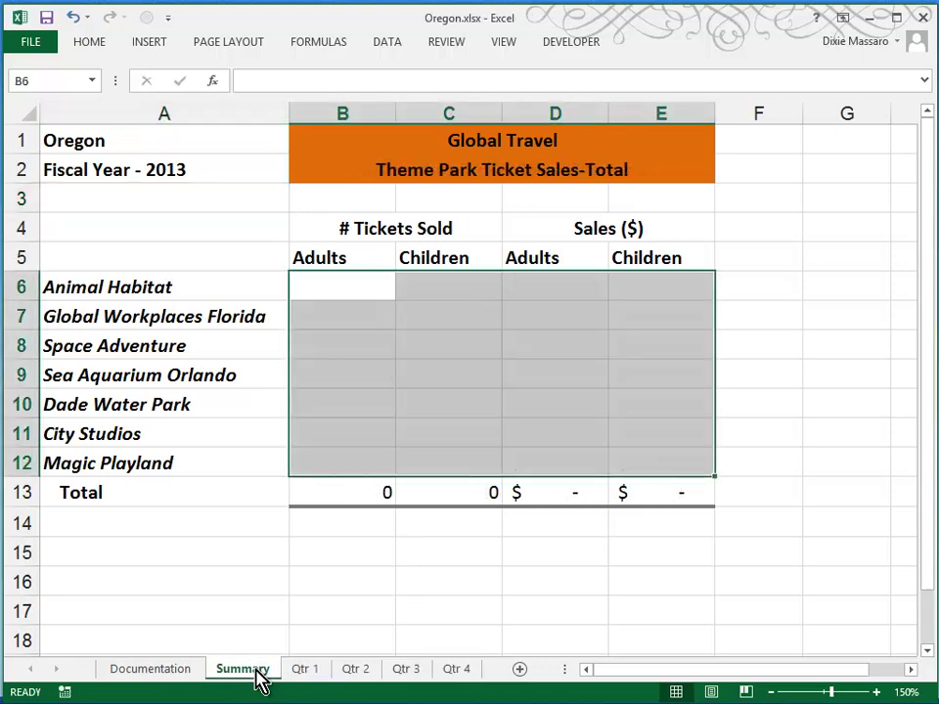
click(363, 287)
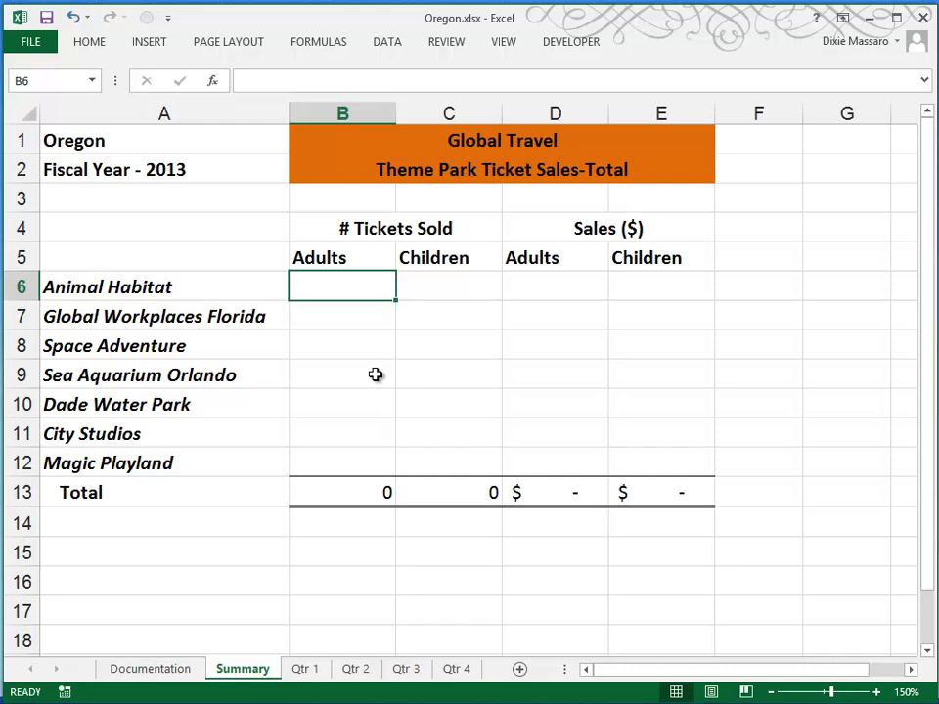
text(=)
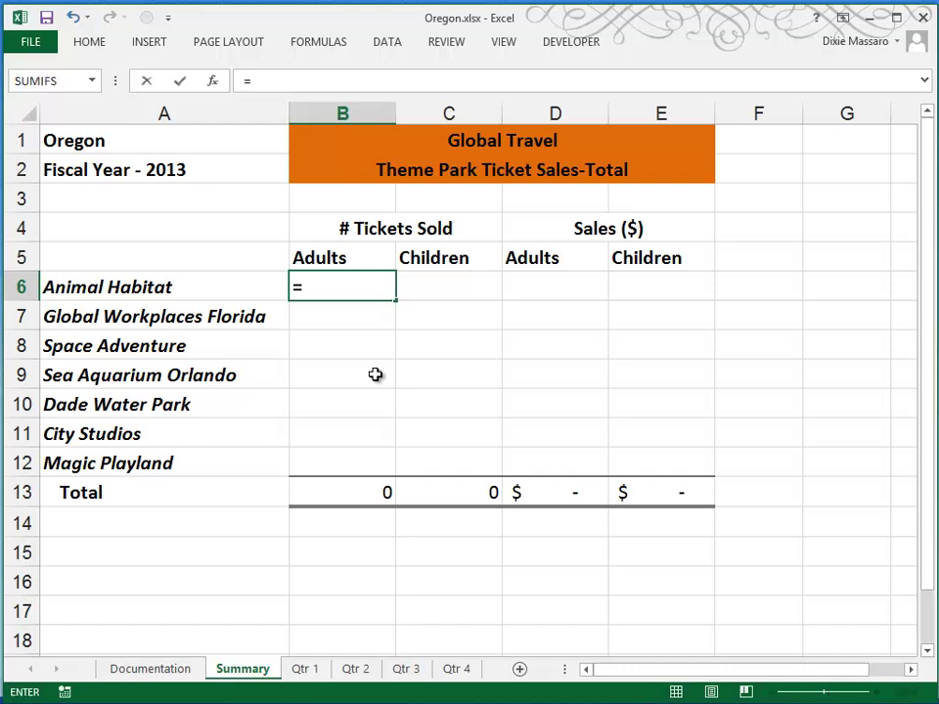
text(sum()
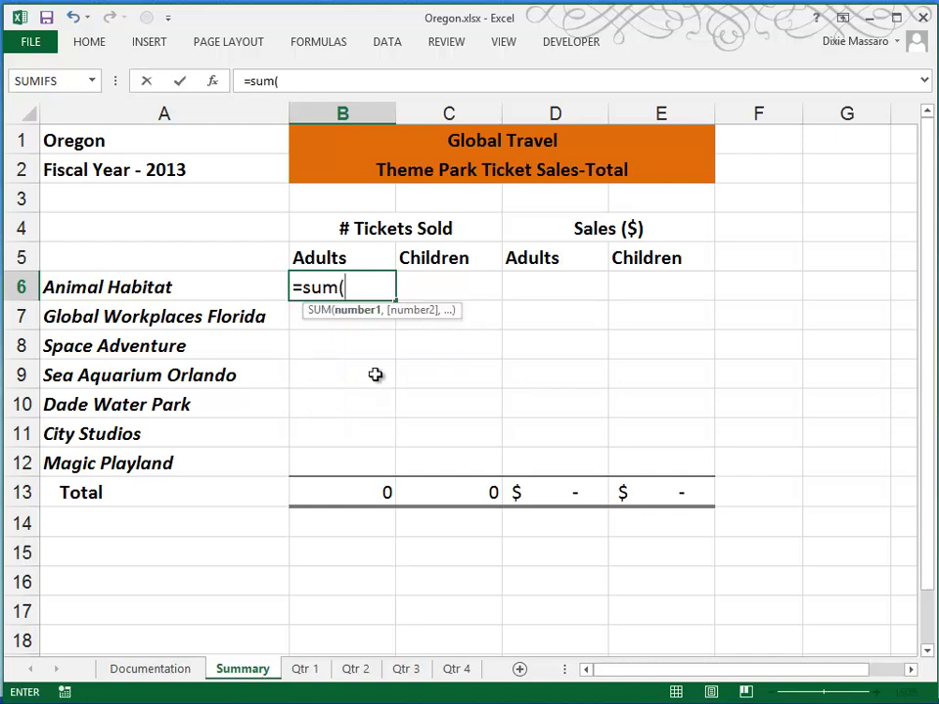
click(306, 670)
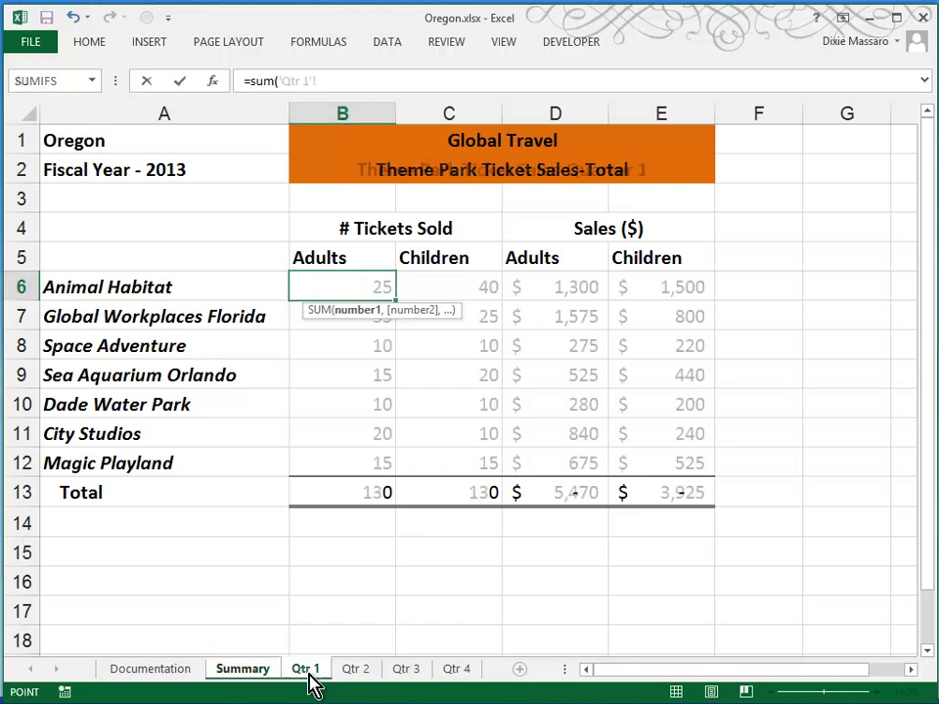
shift+click(458, 669)
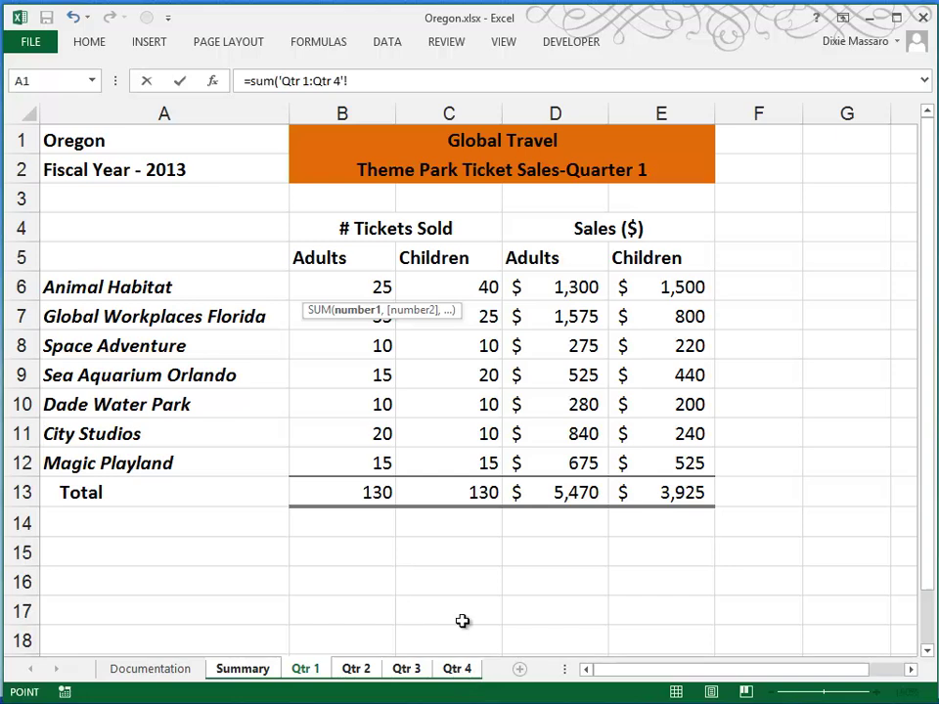
click(355, 81)
click(355, 81)
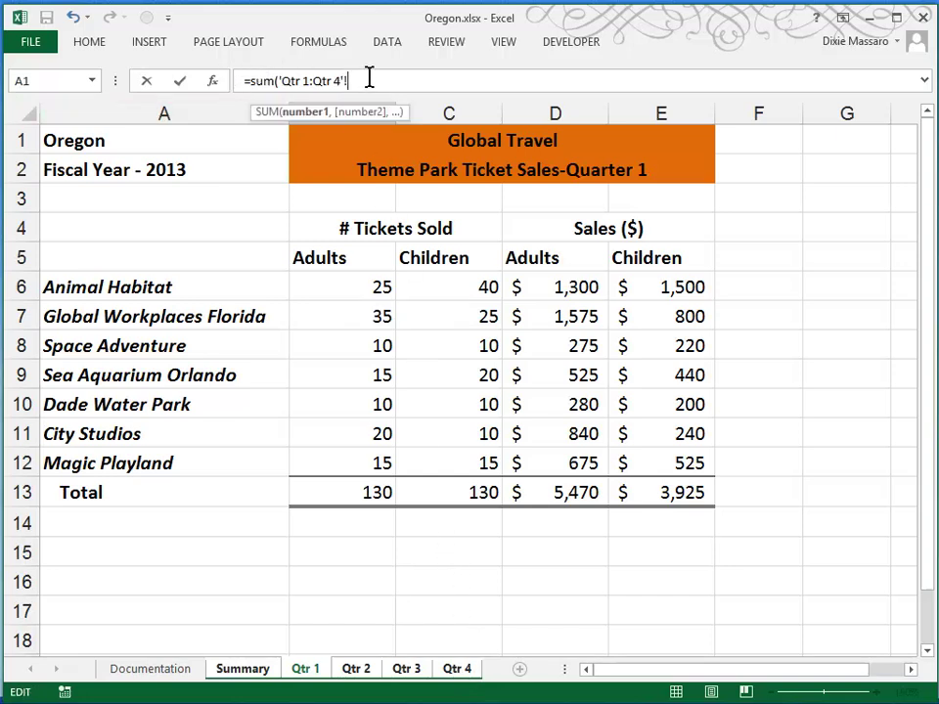
click(332, 289)
key(Return)
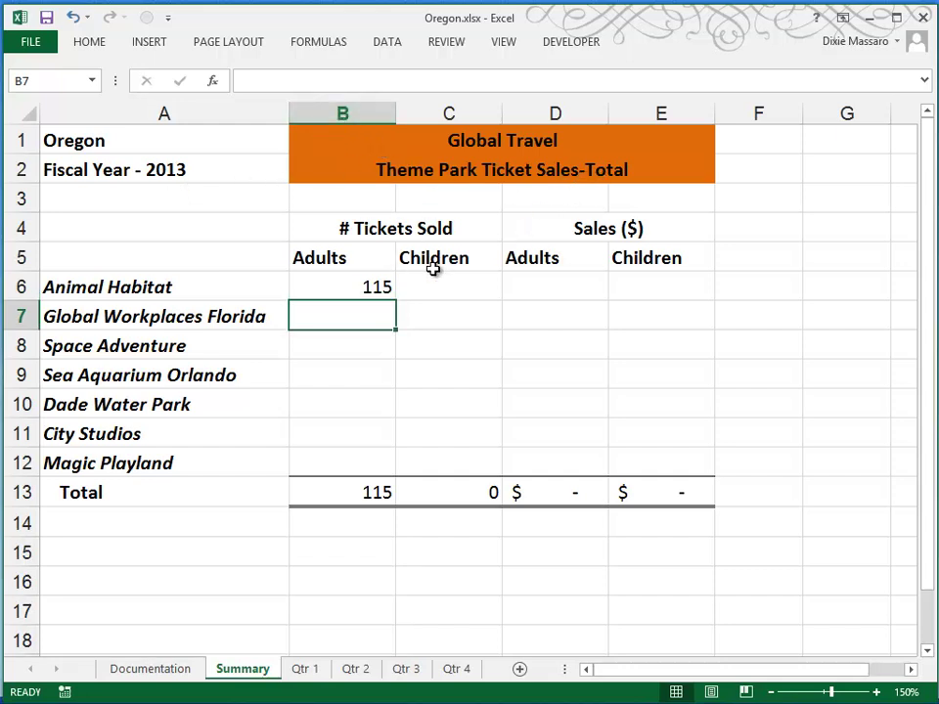
Fill the B6 formula across to column E and down to row 12 on the Summary sheet.
click(334, 283)
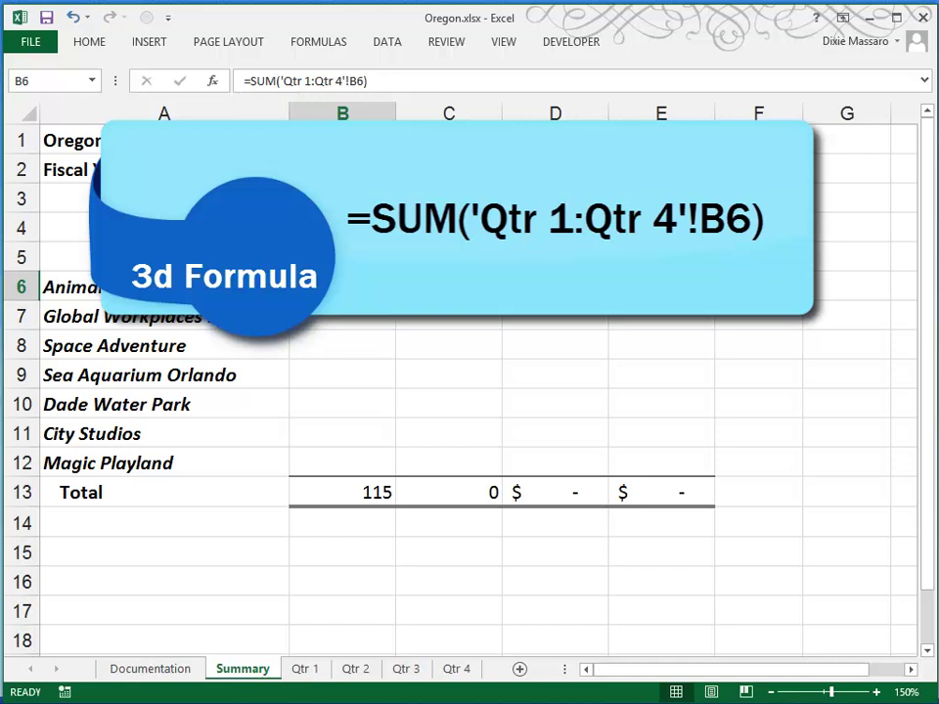
drag(395, 301, 714, 305)
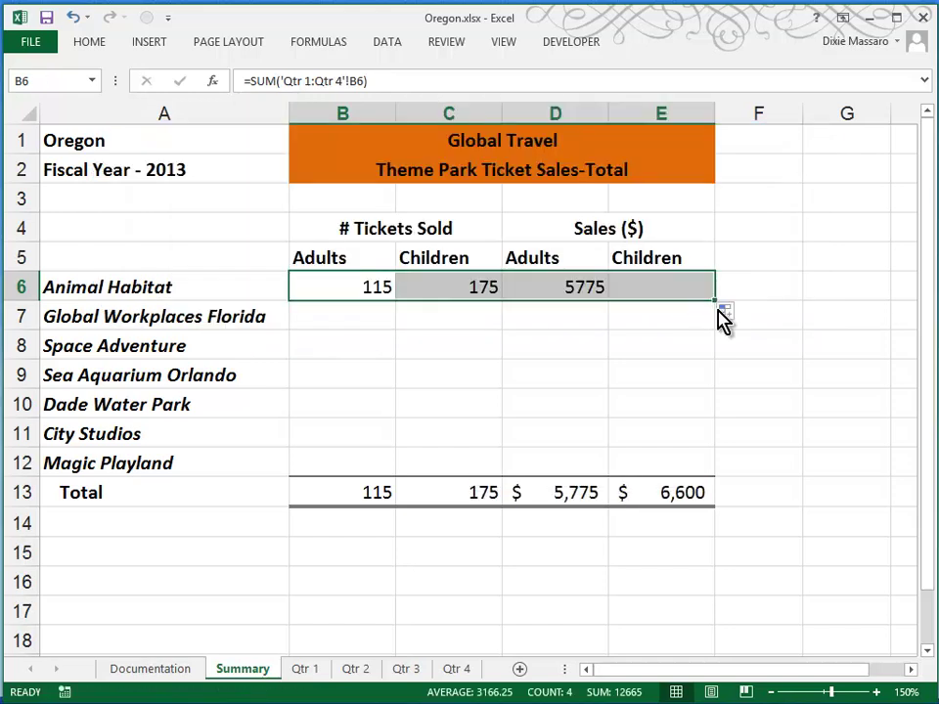
double_click(717, 299)
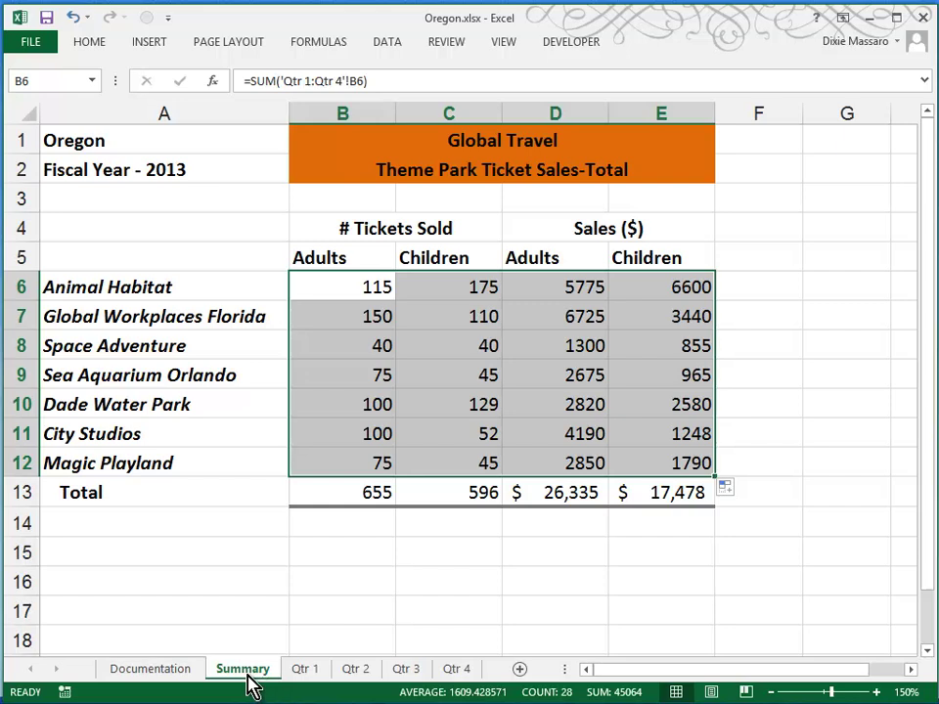
Group Summary through Qtr 4 and create a custom header with the file name and sheet name in the right section.
shift+click(455, 669)
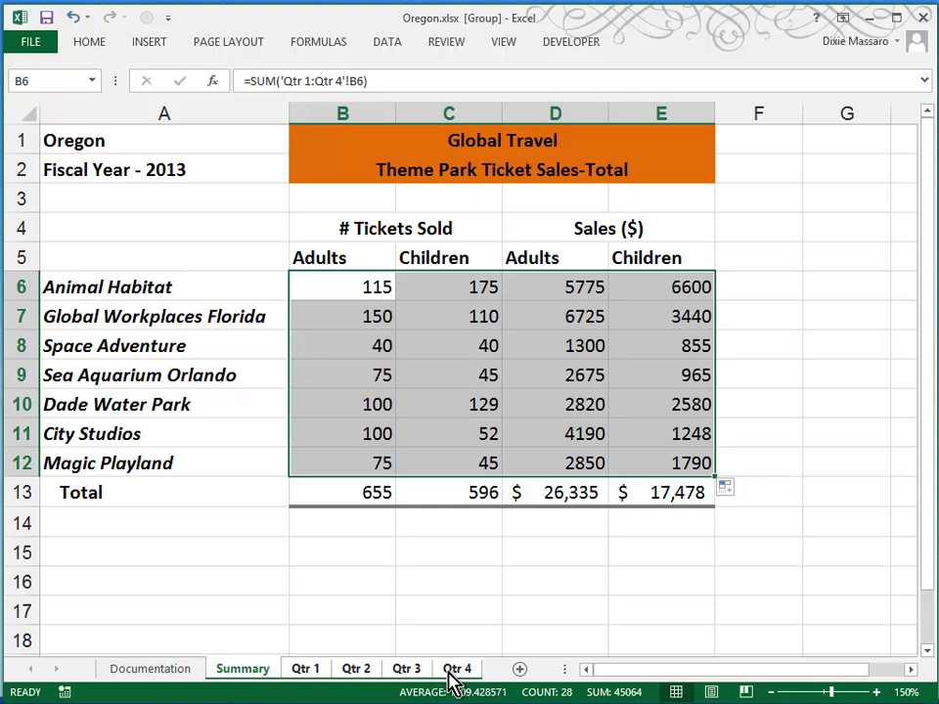
click(219, 46)
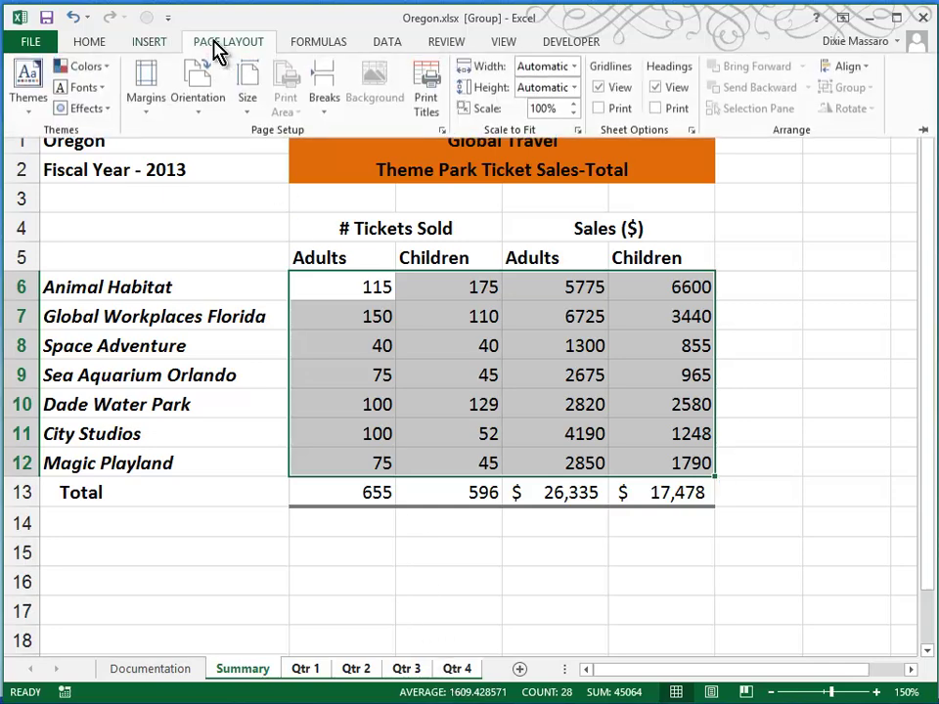
click(445, 137)
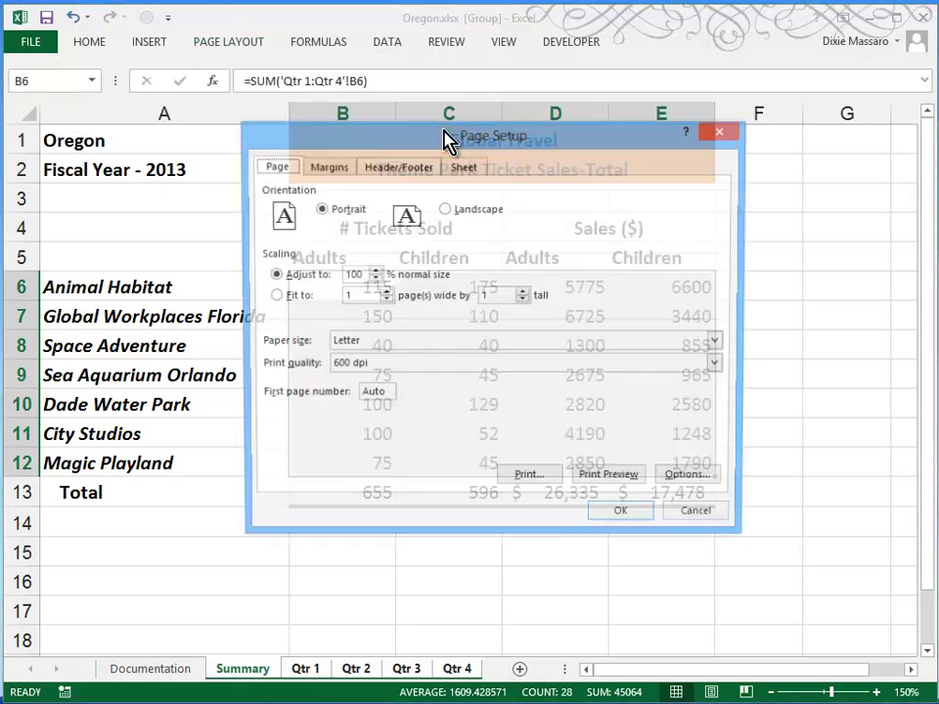
click(417, 172)
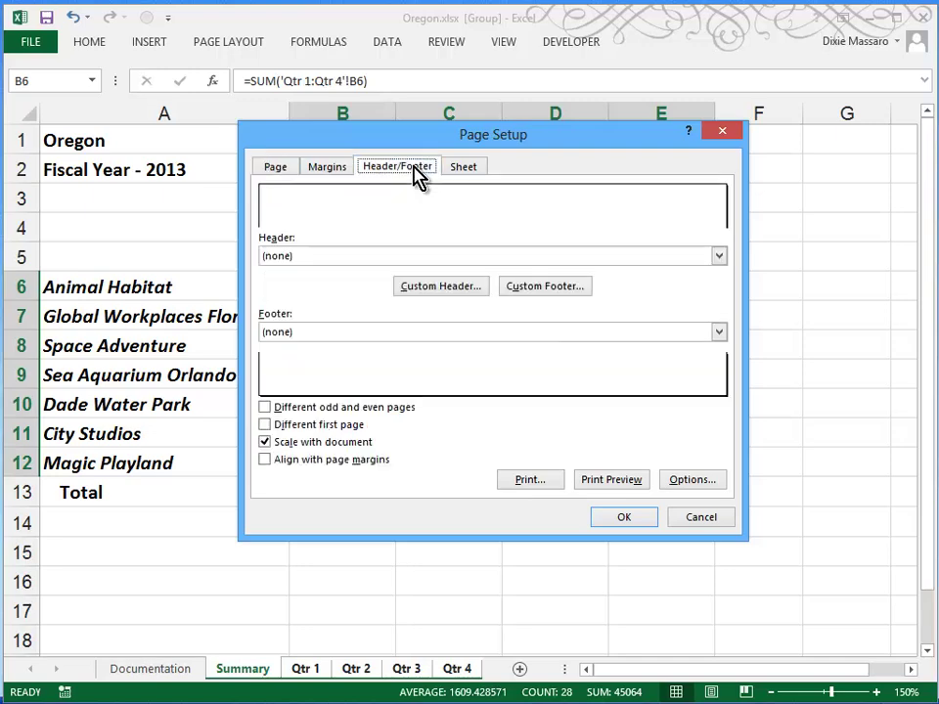
click(426, 289)
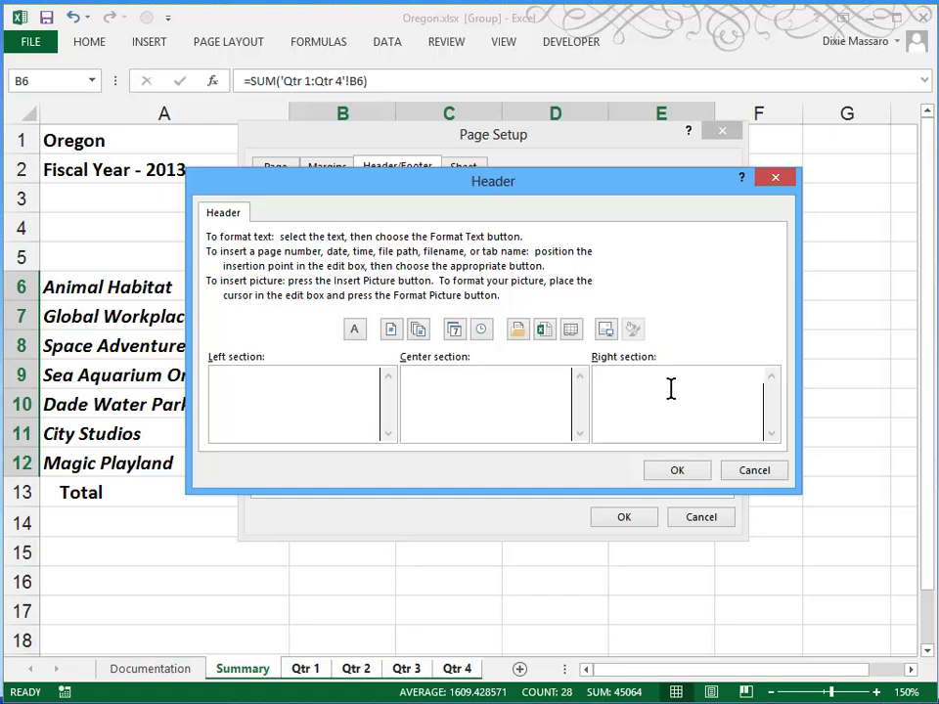
click(545, 331)
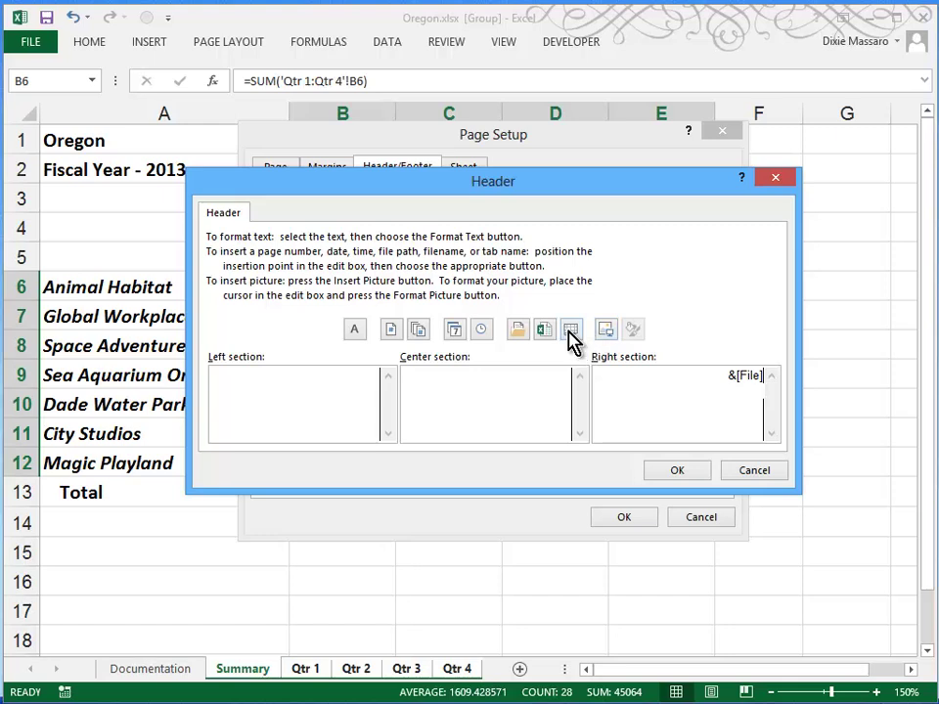
click(569, 333)
click(693, 474)
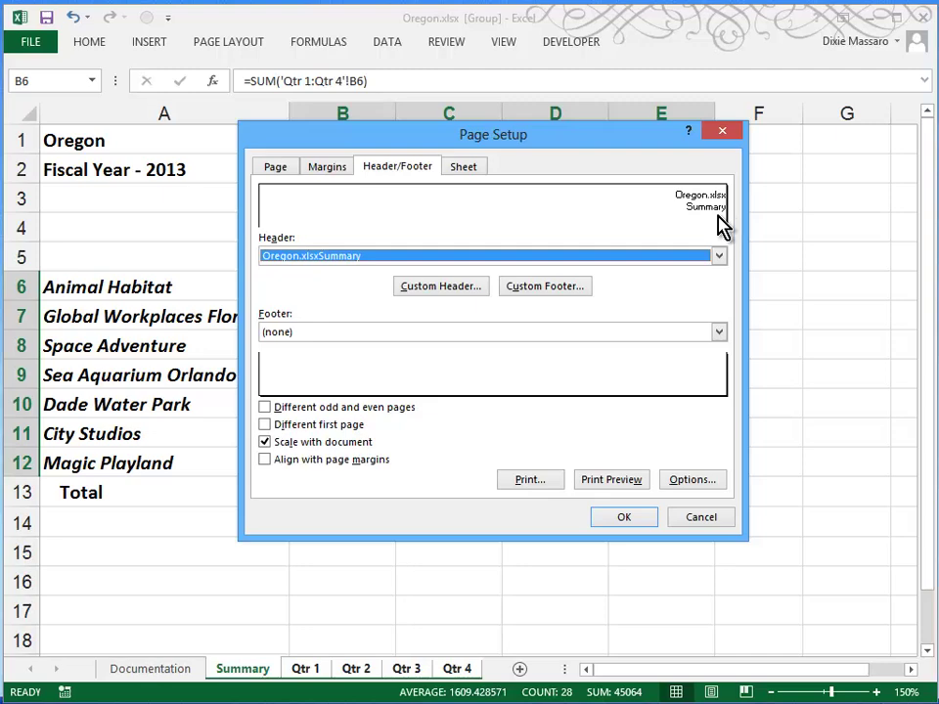
Create a custom footer for the grouped sheets with the author's name and the current date in the right section.
click(543, 287)
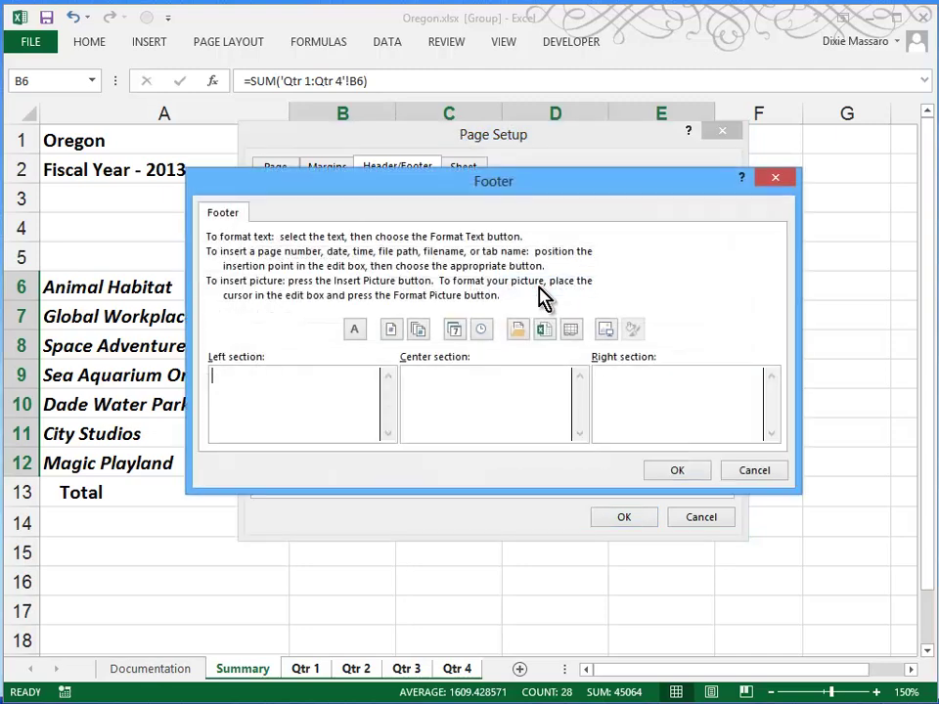
click(727, 408)
text(D. Massaro)
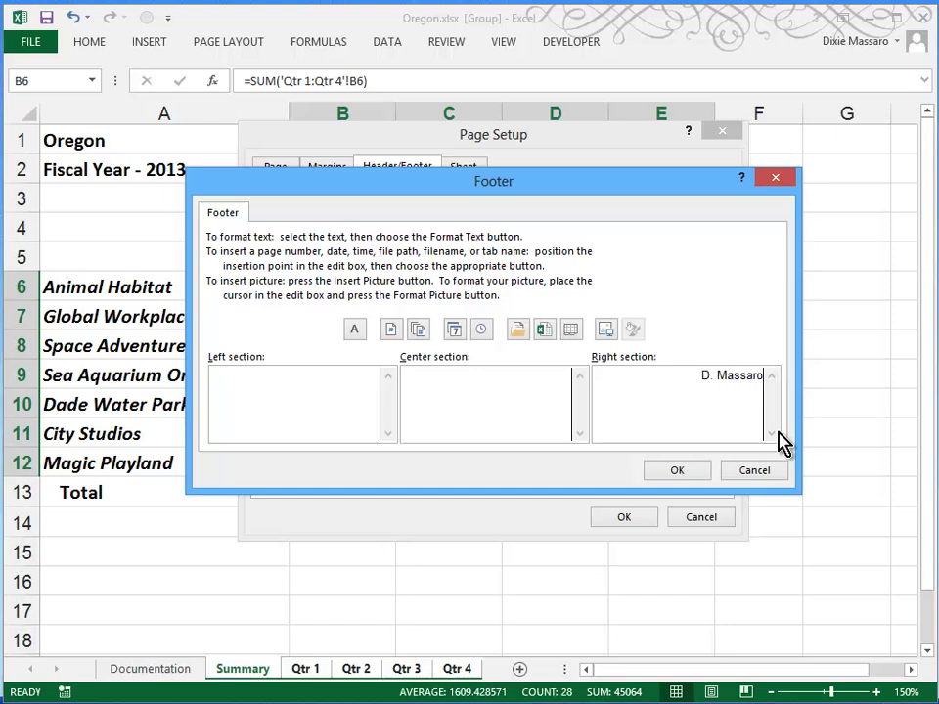
click(455, 330)
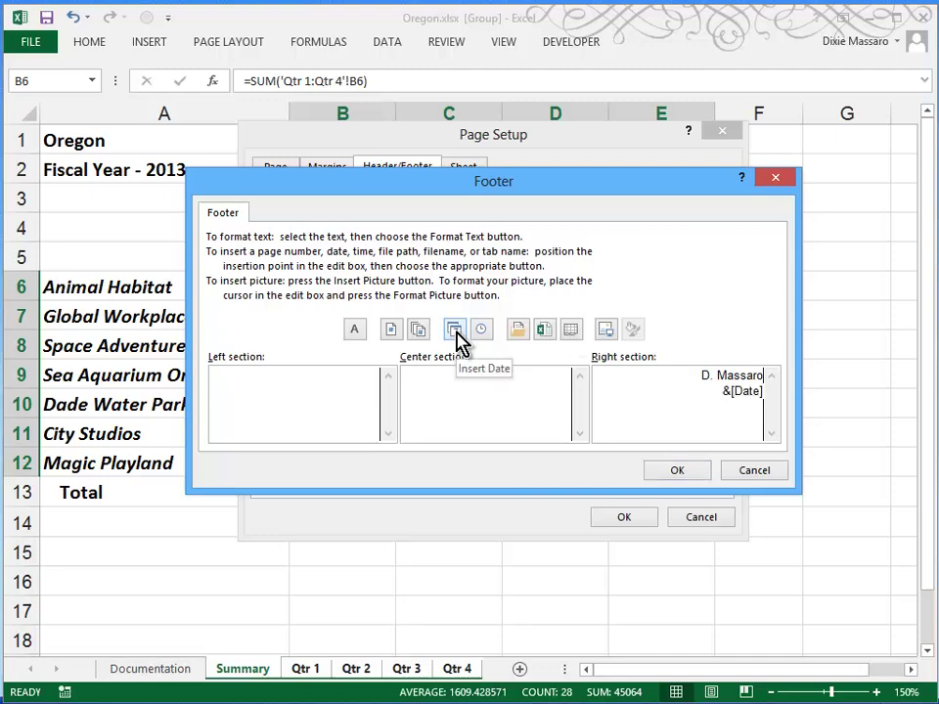
click(676, 474)
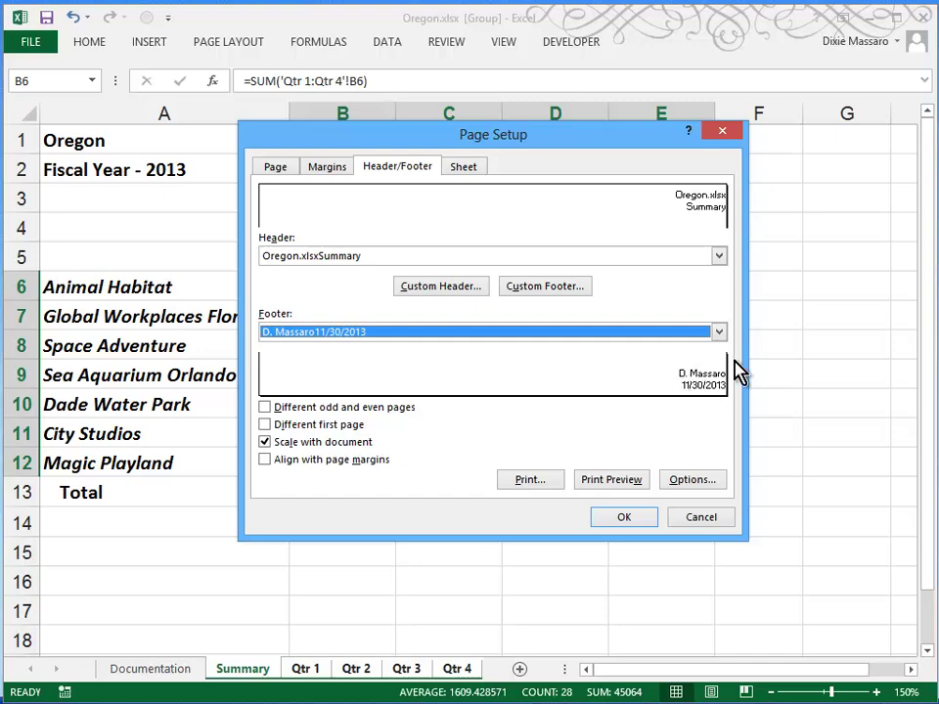
Check the header and footer on the first three pages of the grouped sheets' print preview and return to the worksheet.
click(590, 481)
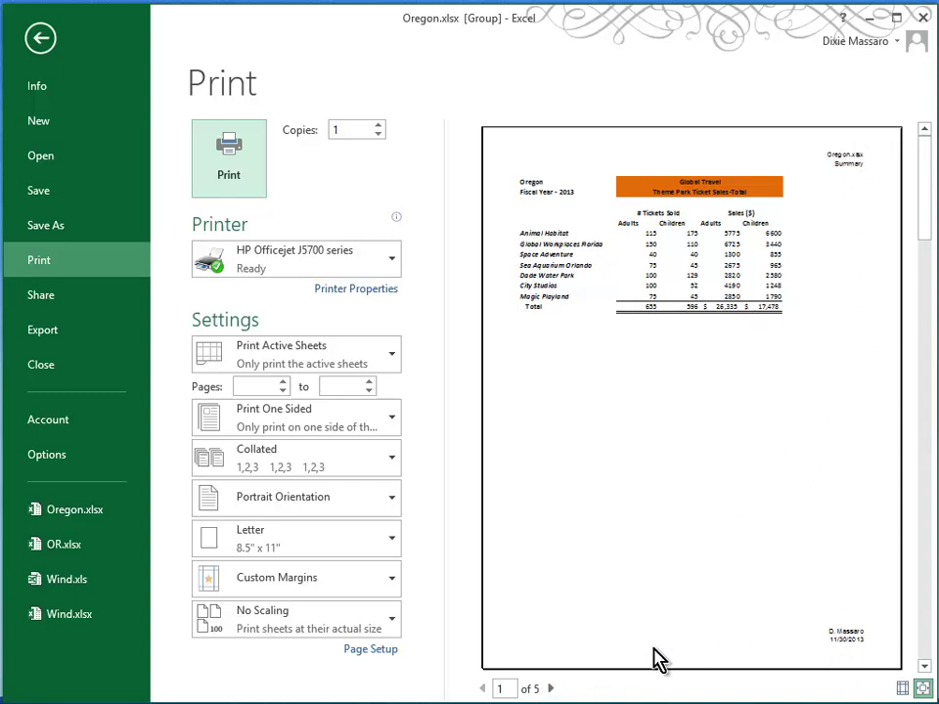
click(551, 688)
click(552, 689)
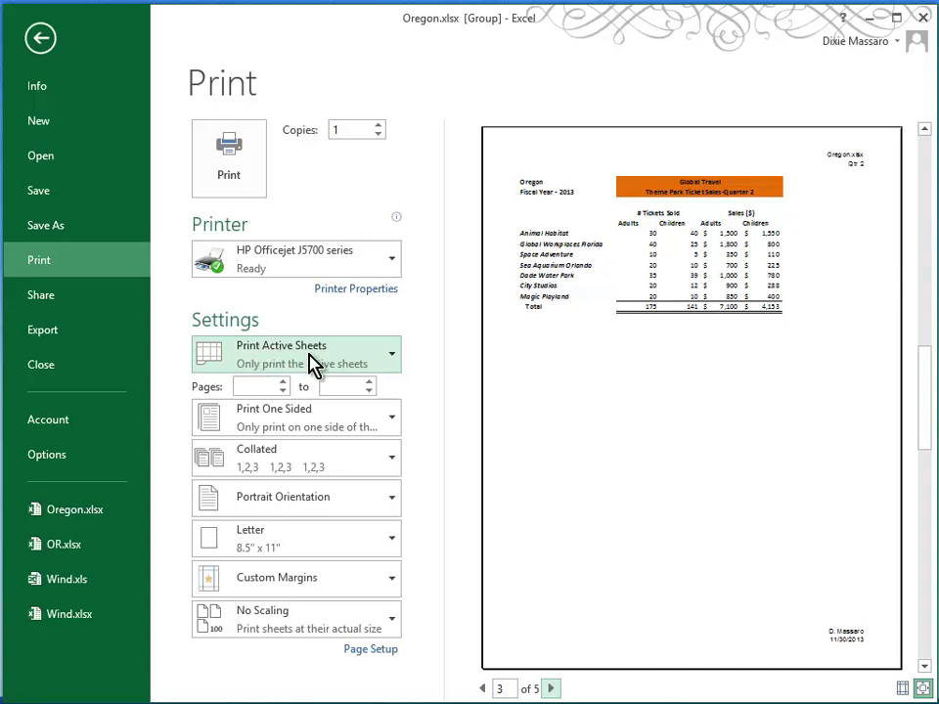
click(42, 38)
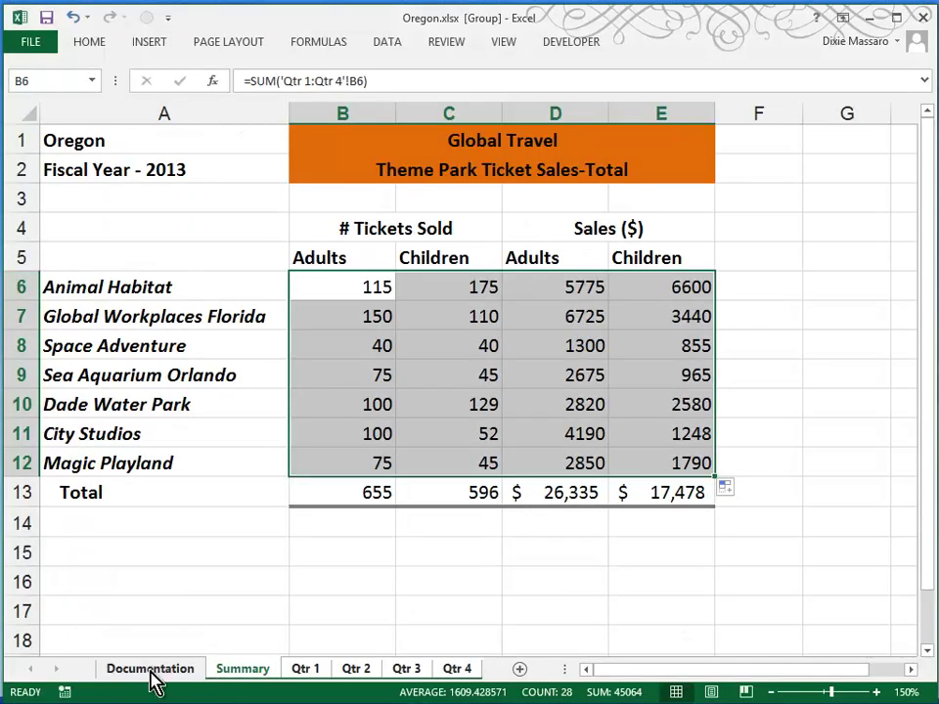
Ungroup the sheets by switching to the Documentation sheet, and open the workbook NW Totals 2013.xlsx from the Review folder.
click(151, 673)
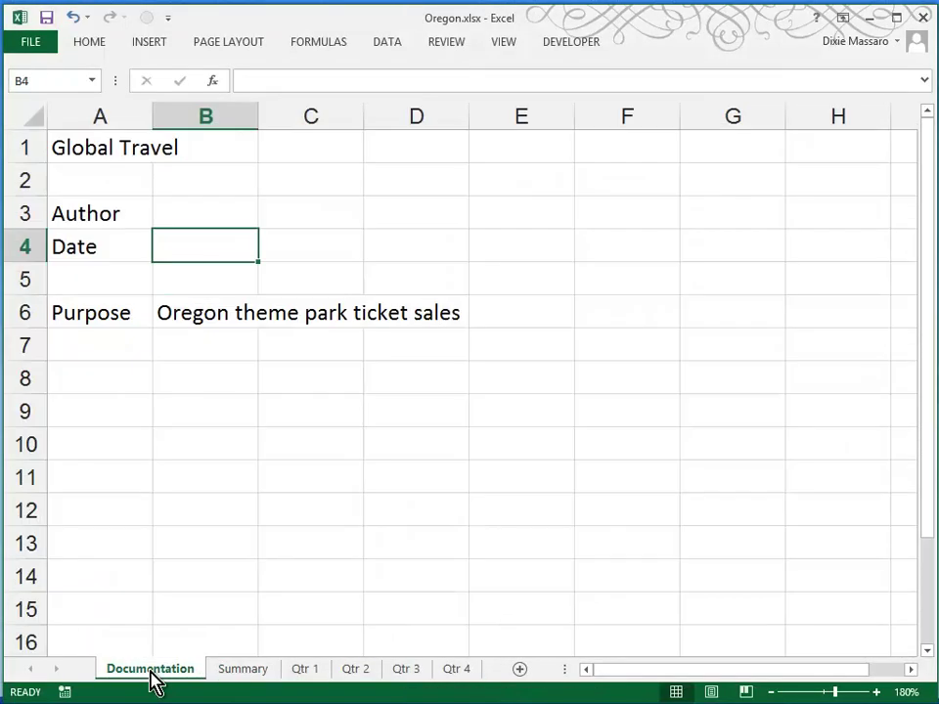
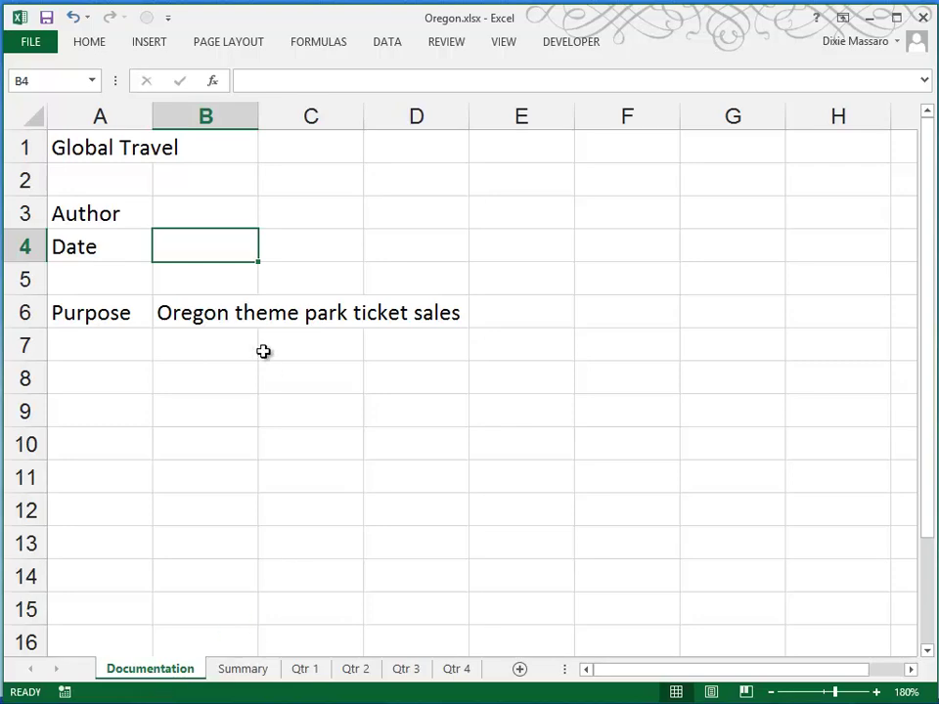
click(40, 45)
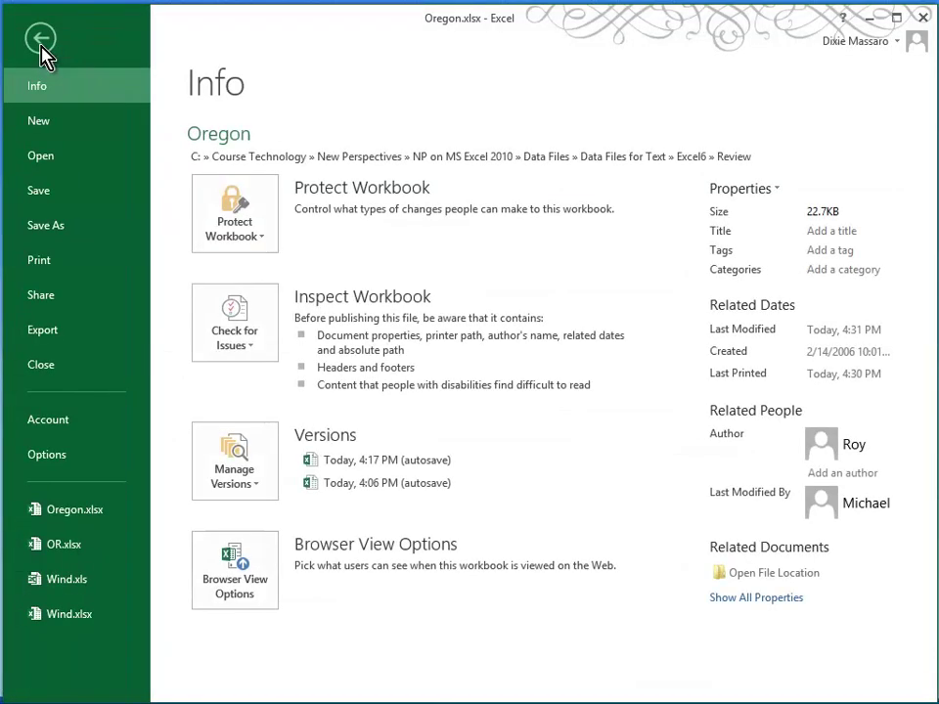
click(72, 164)
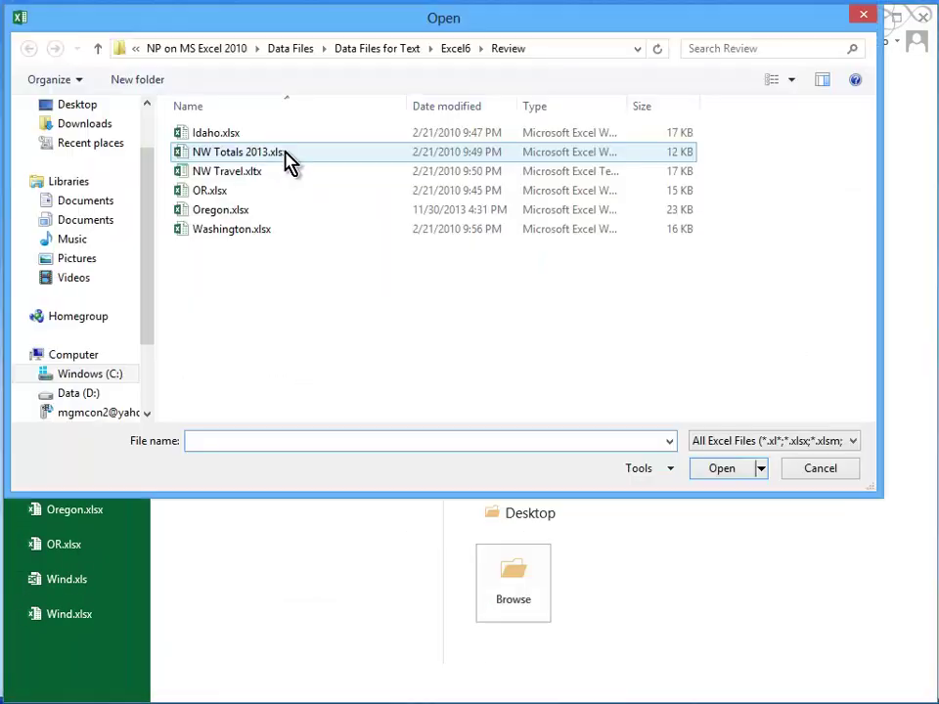
click(263, 154)
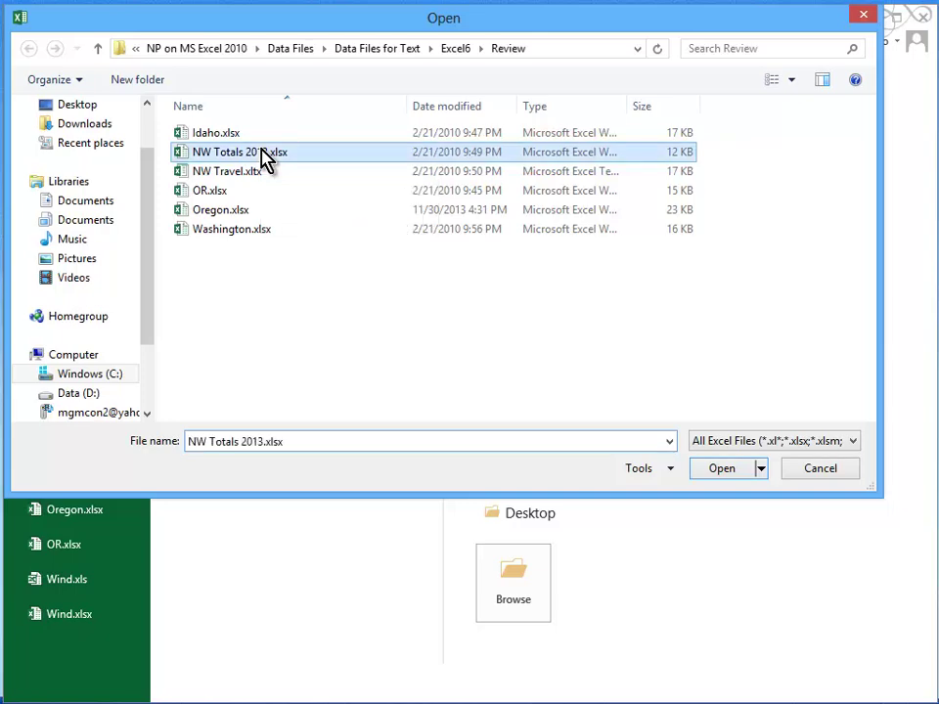
click(706, 471)
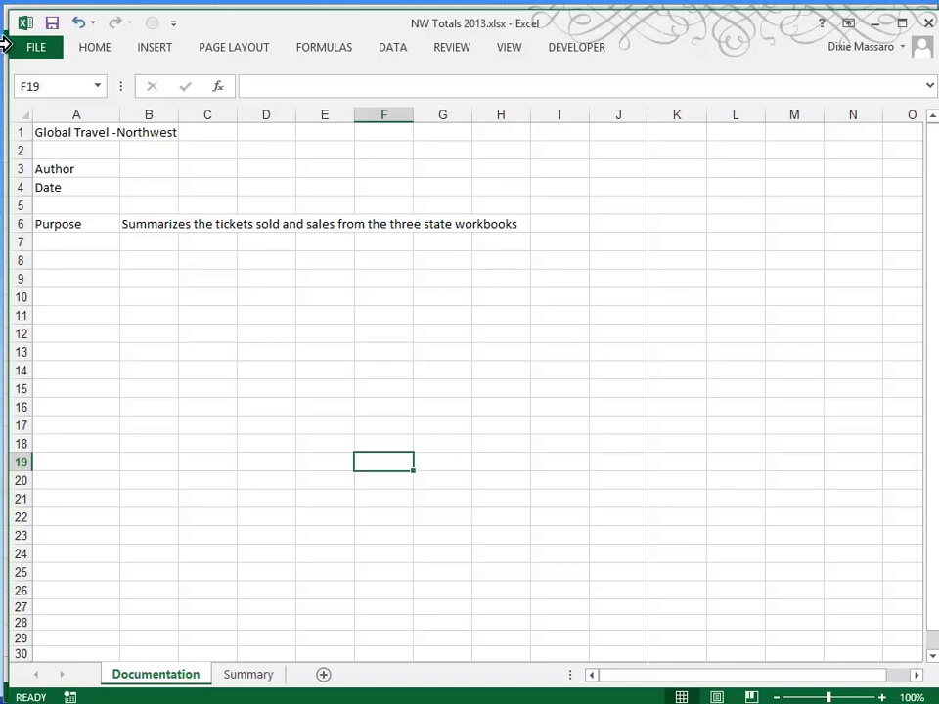
Save a copy of the workbook in the Review folder as NorthWest Totals 2013.xlsx.
click(27, 55)
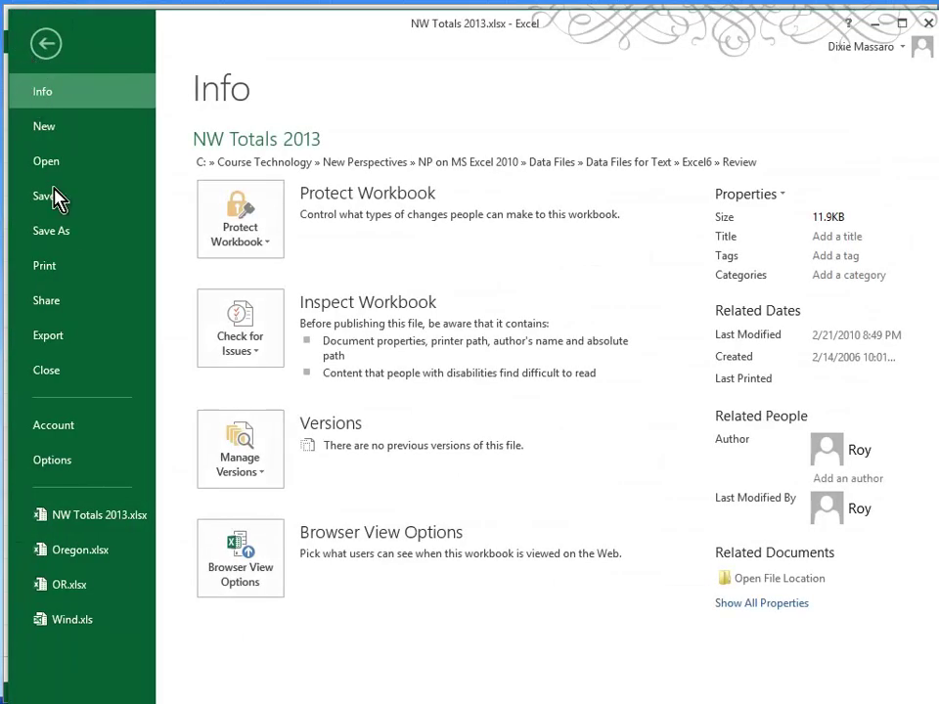
click(74, 231)
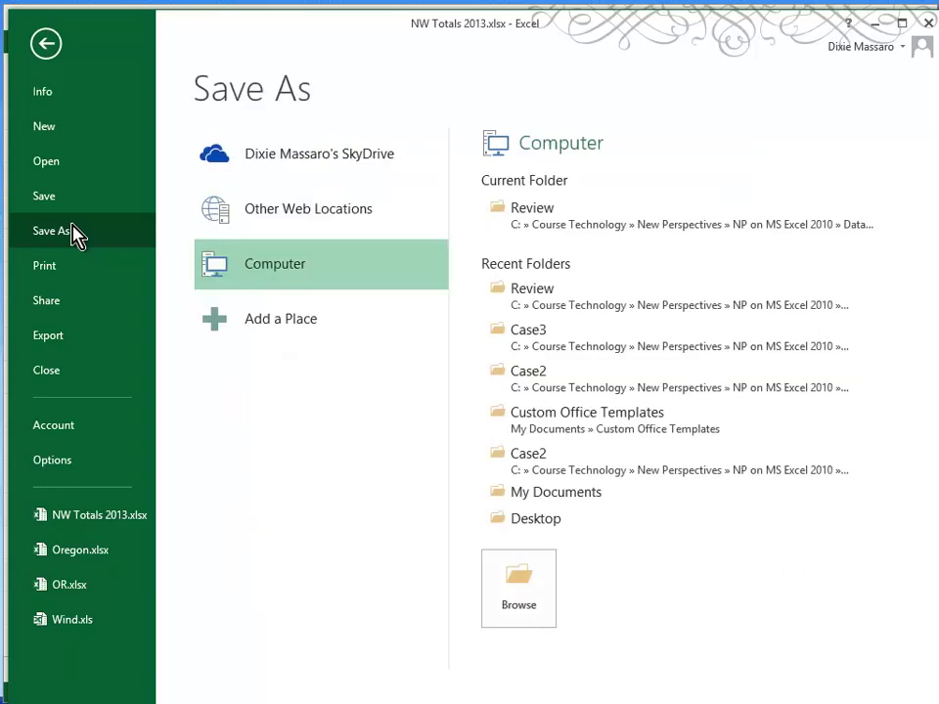
click(528, 209)
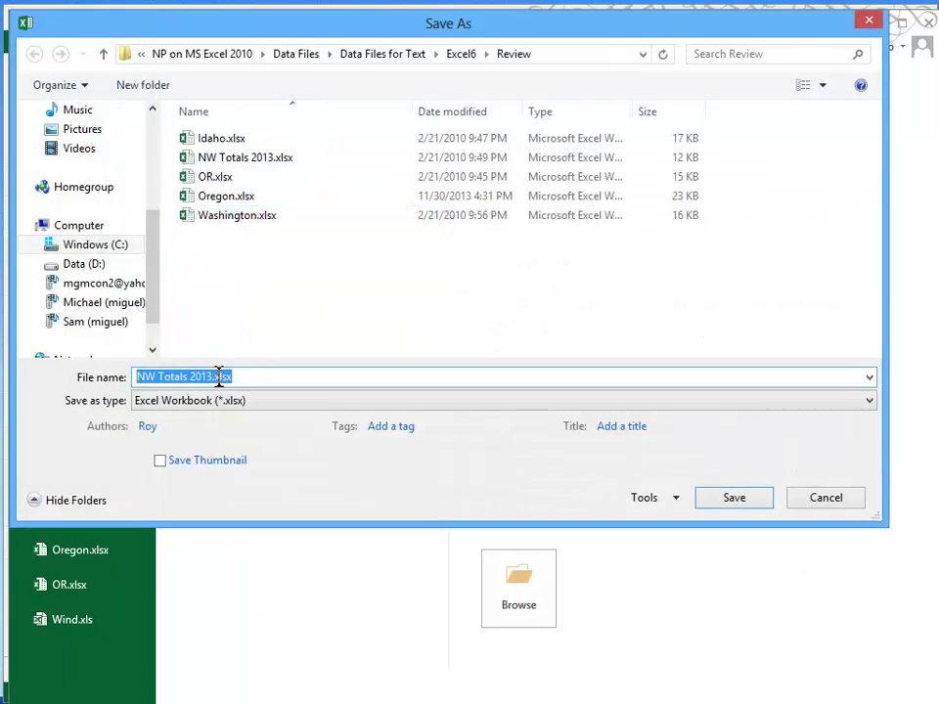
drag(154, 374, 92, 370)
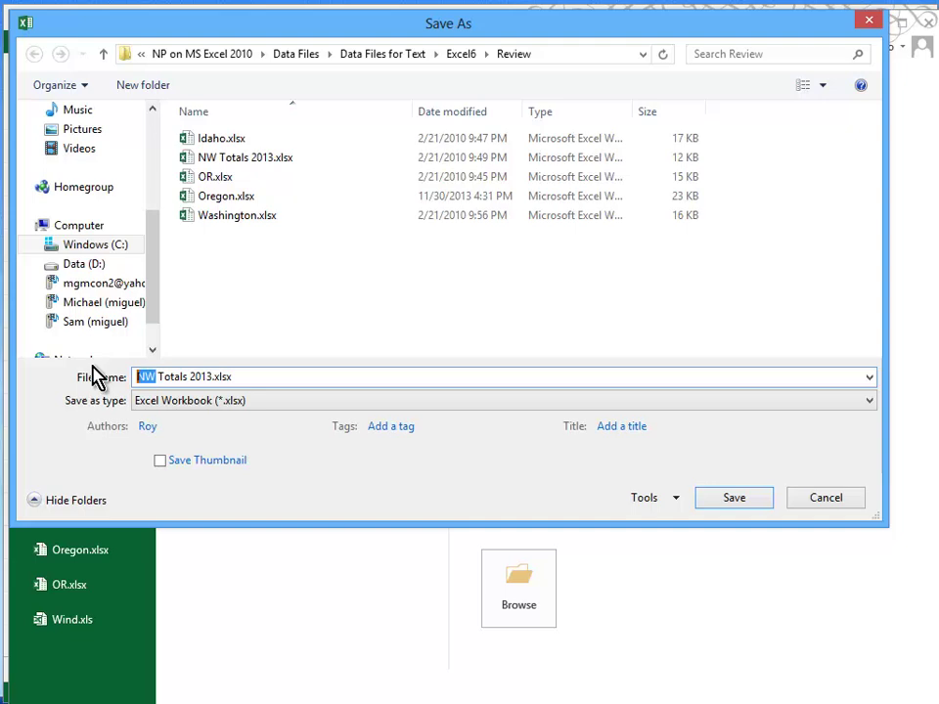
text(NorthWest)
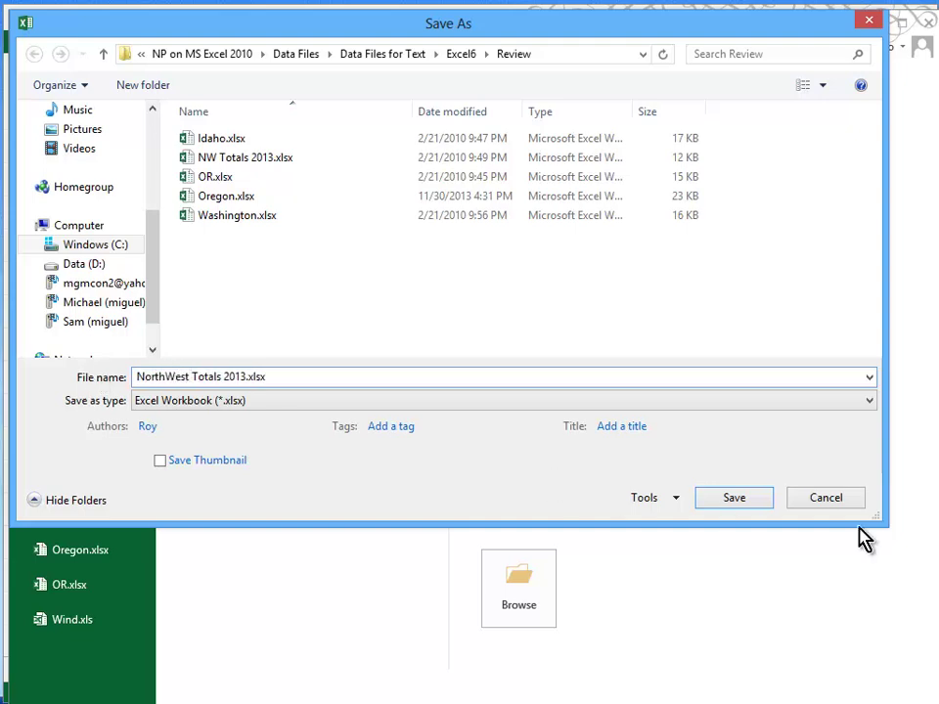
click(726, 495)
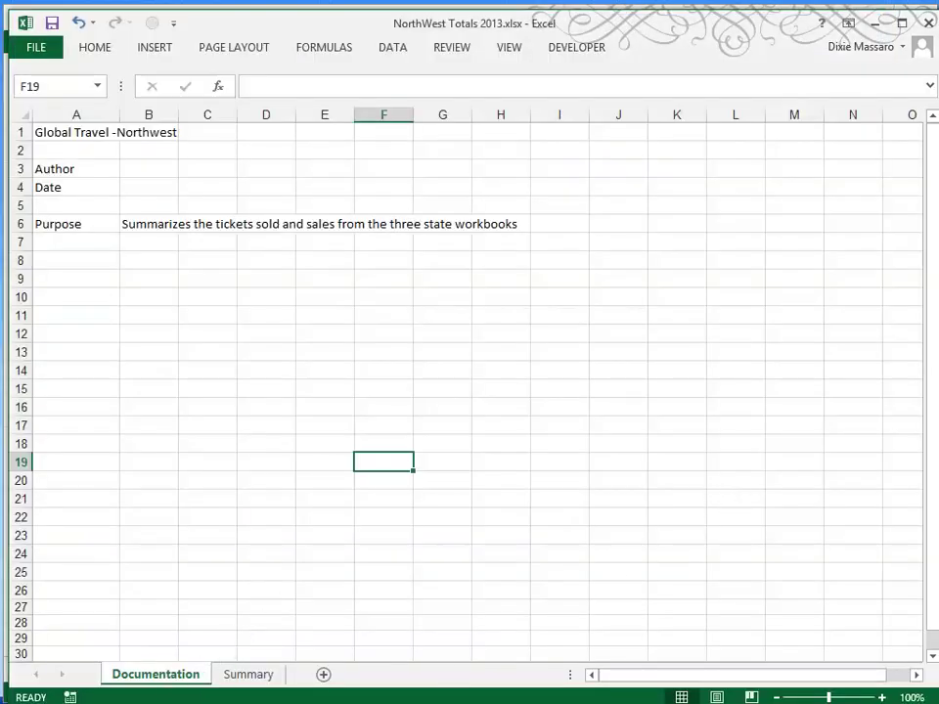
Examine the Documentation sheet at 140% zoom, select the author cell B3, and switch to the Summary sheet.
click(882, 699)
click(882, 698)
click(882, 698)
click(882, 698)
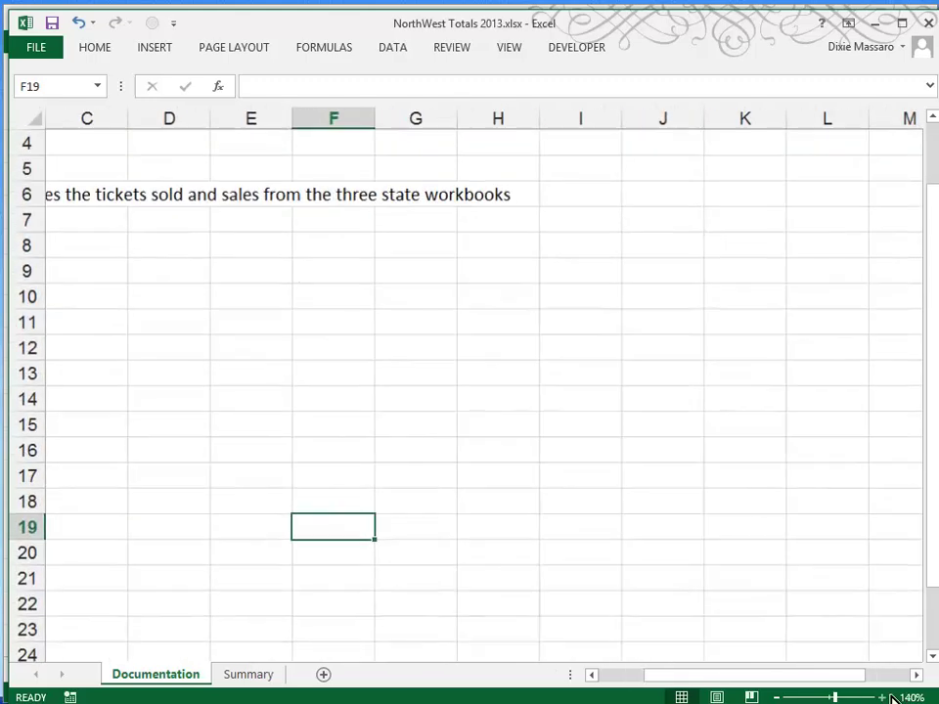
key(ctrl+Home)
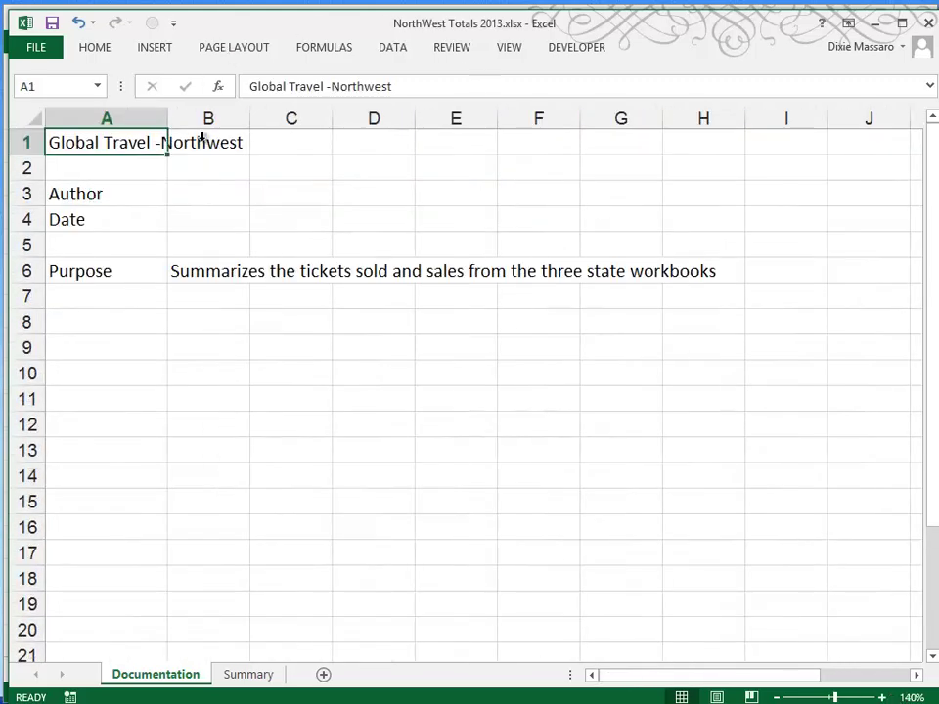
click(201, 191)
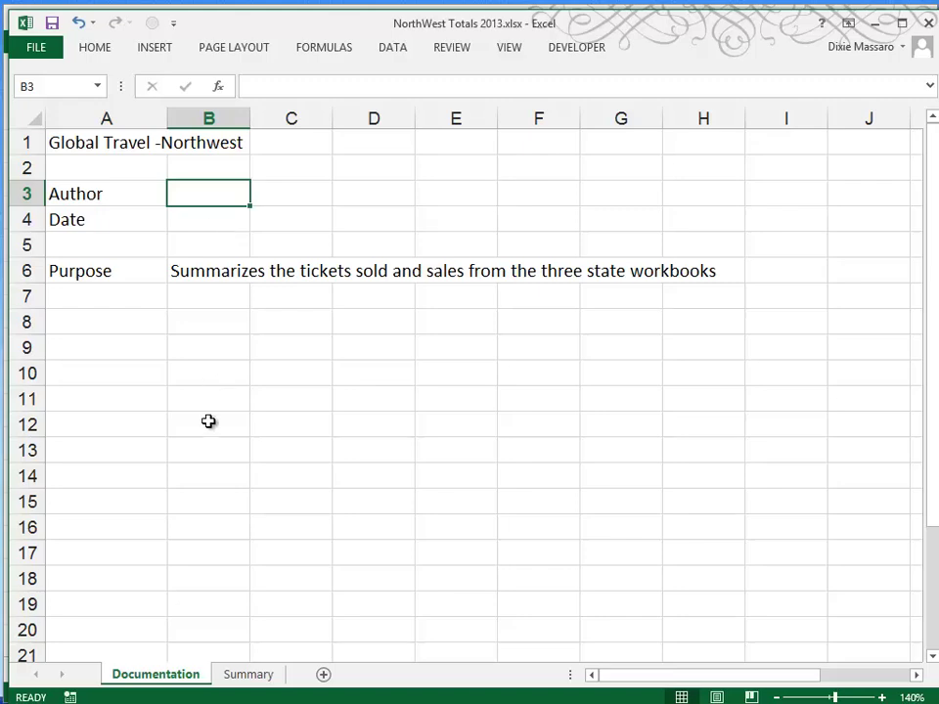
click(246, 674)
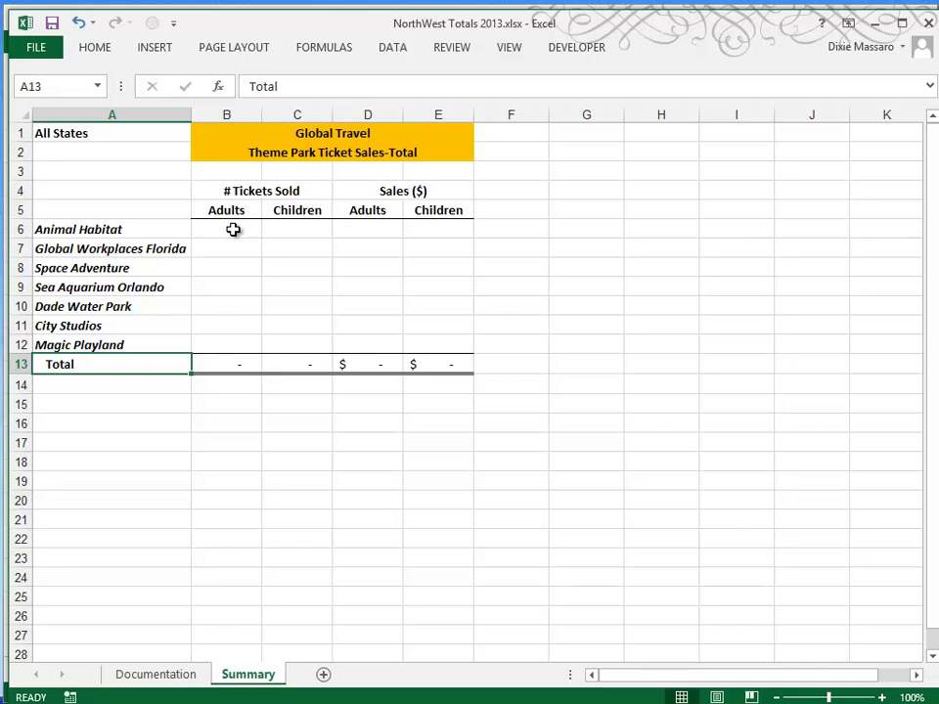
Open the workbook Idaho.xlsx from the Review folder.
click(51, 47)
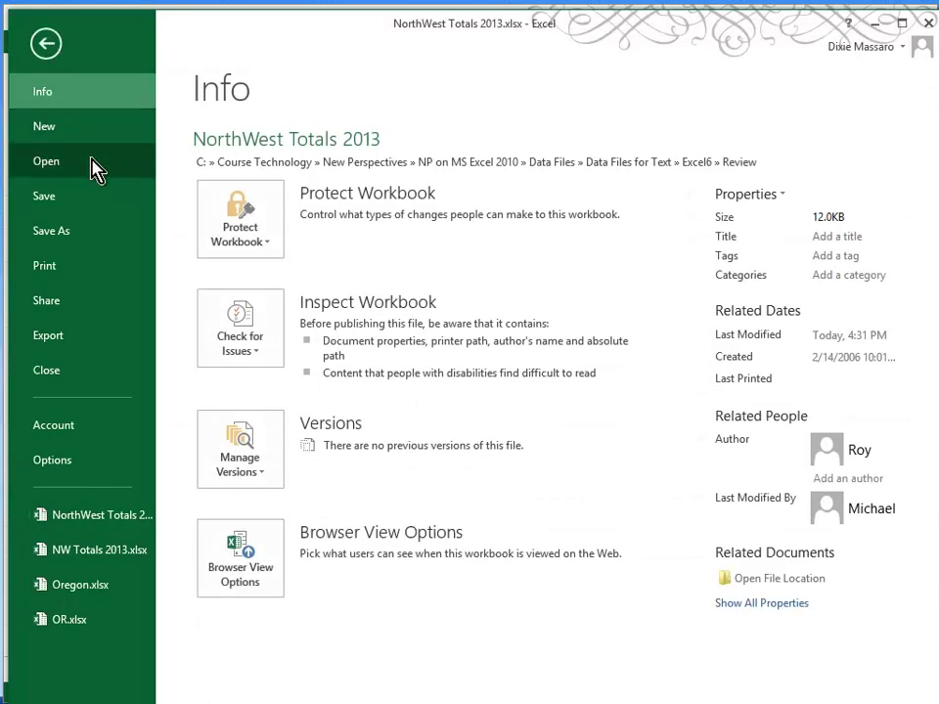
click(90, 161)
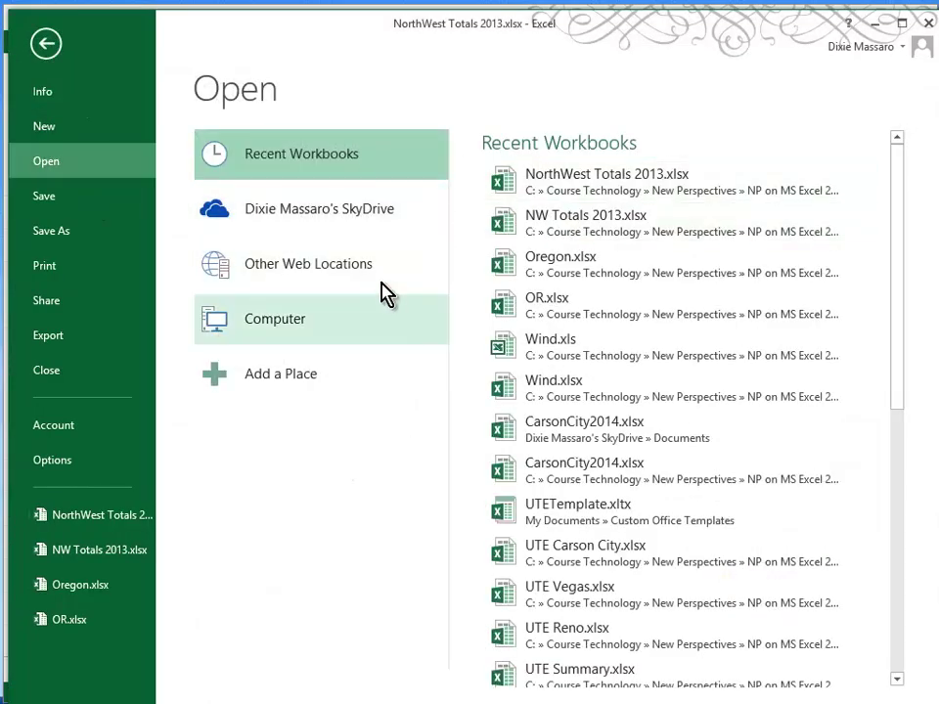
key(ctrl+F12)
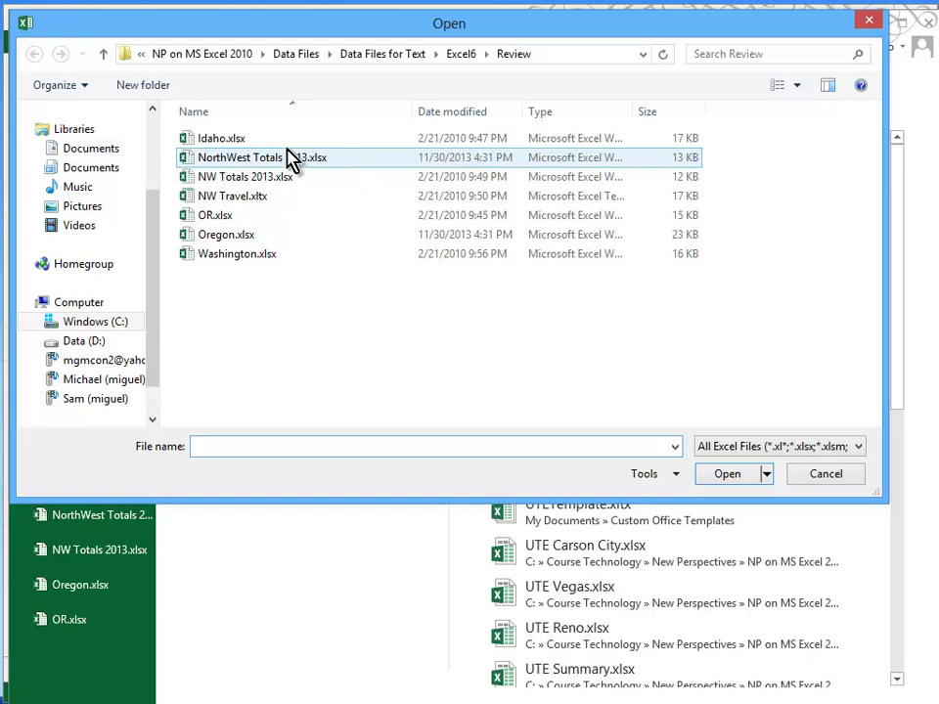
click(244, 142)
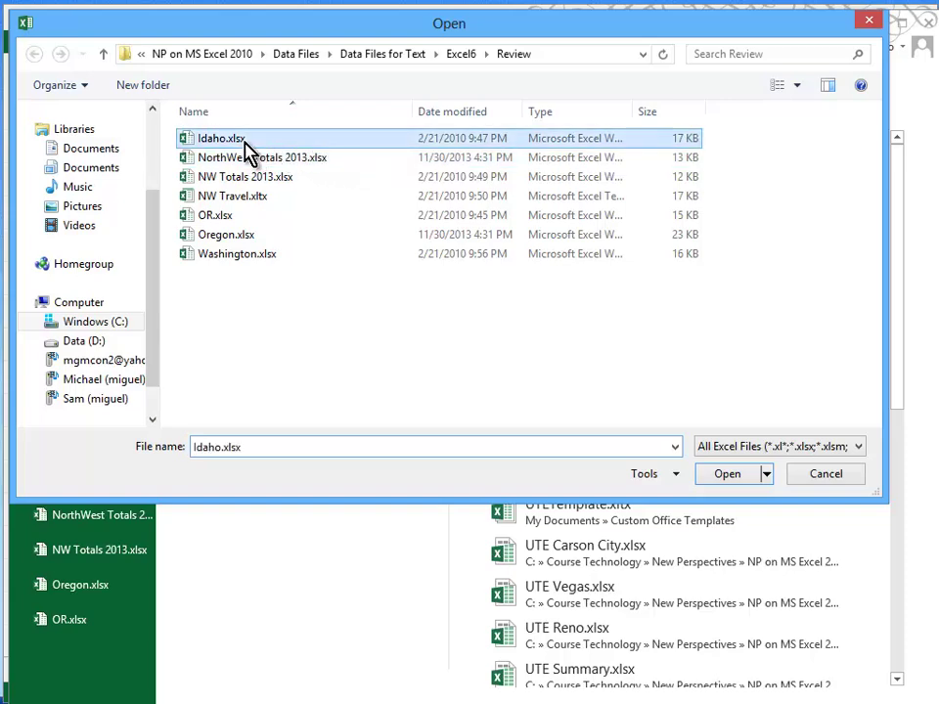
click(714, 476)
Open the workbook Washington.xlsx from the Review folder.
click(79, 68)
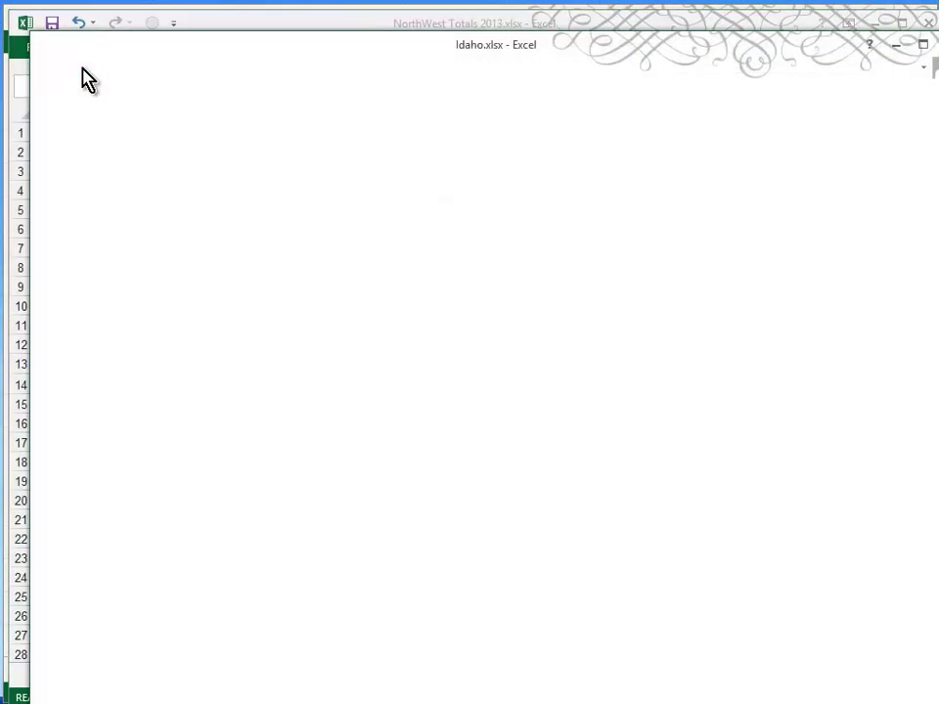
click(103, 186)
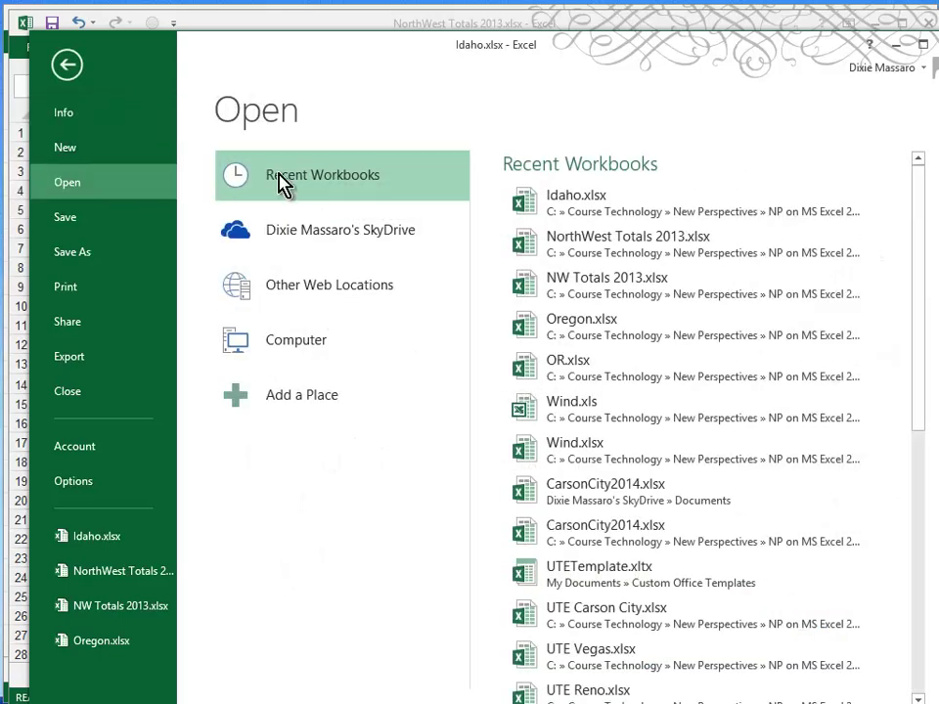
key(ctrl+F12)
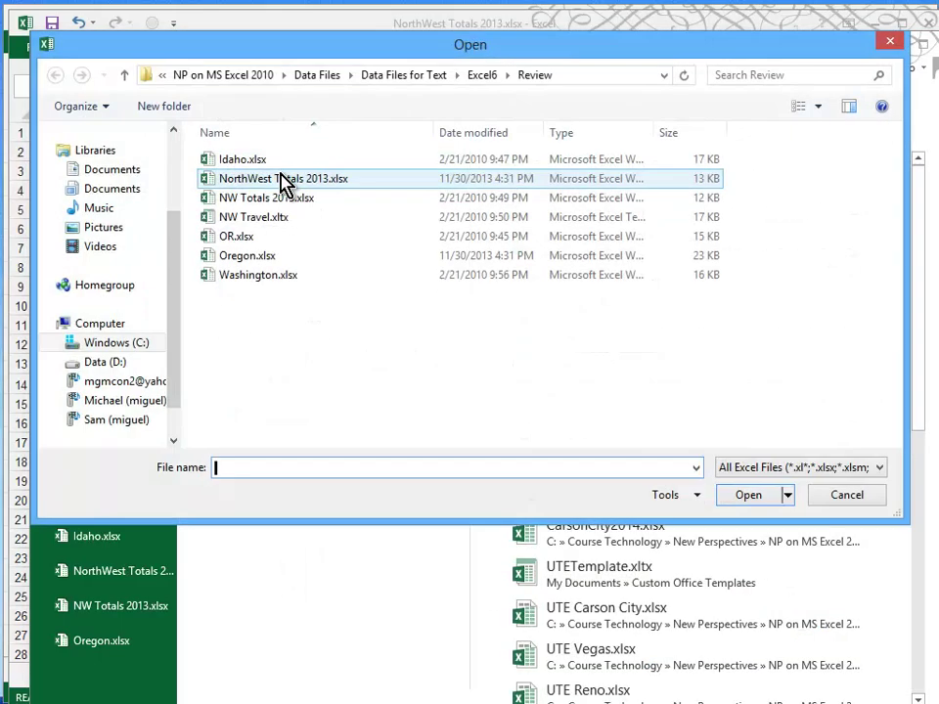
click(270, 279)
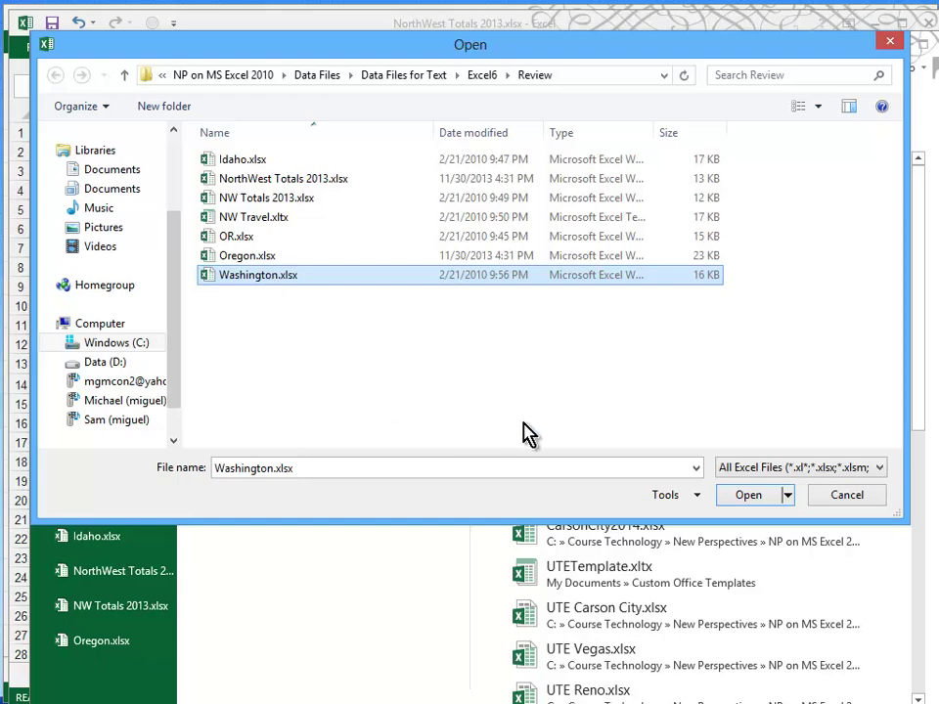
click(739, 495)
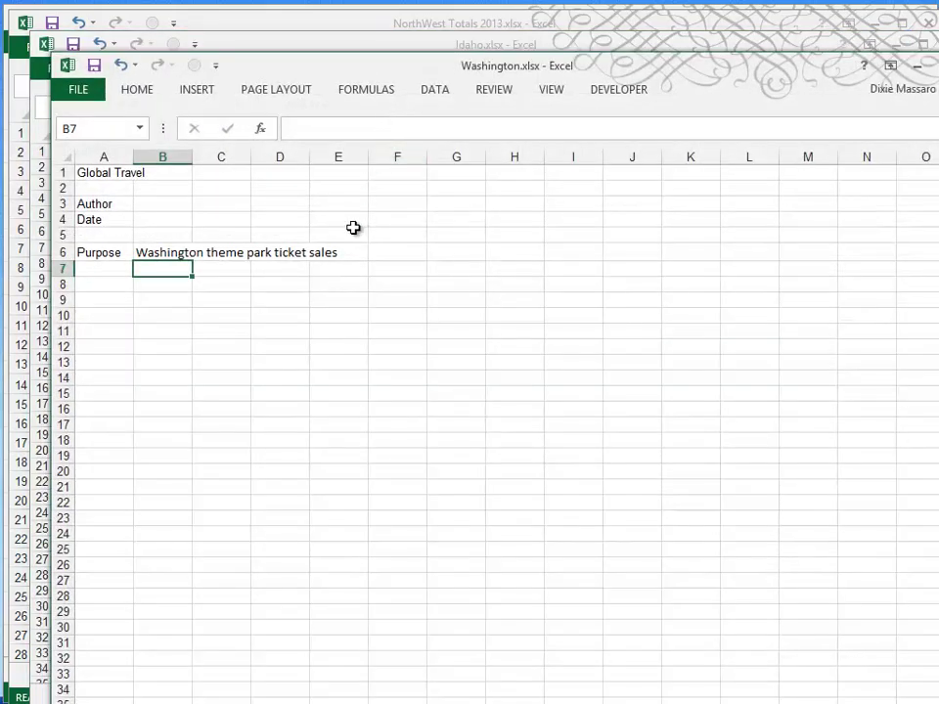
Start arranging all open workbook windows with Arrange All.
click(553, 89)
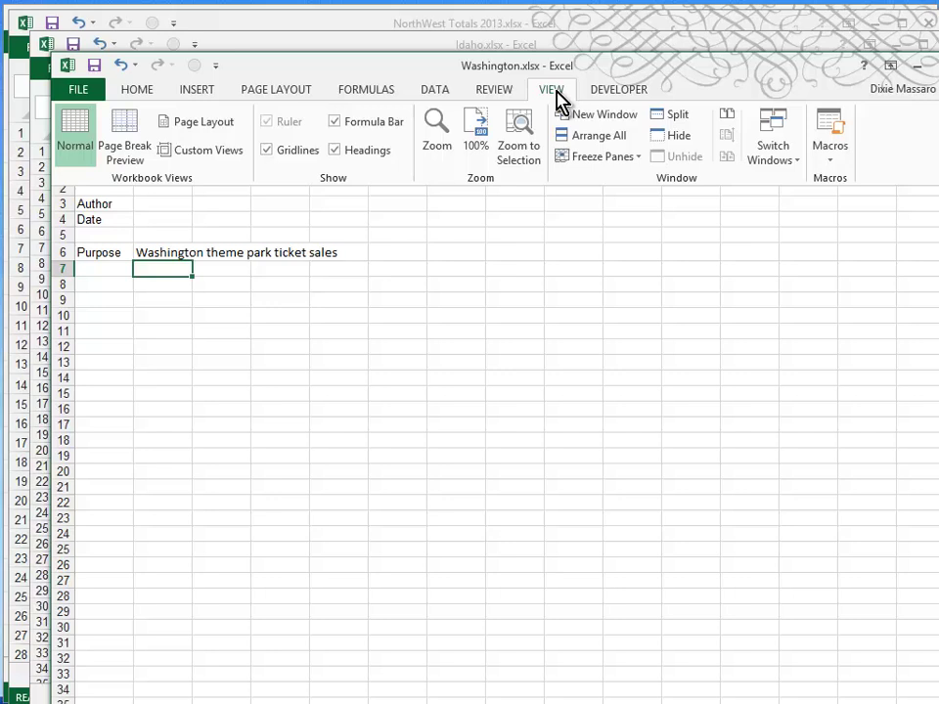
click(597, 139)
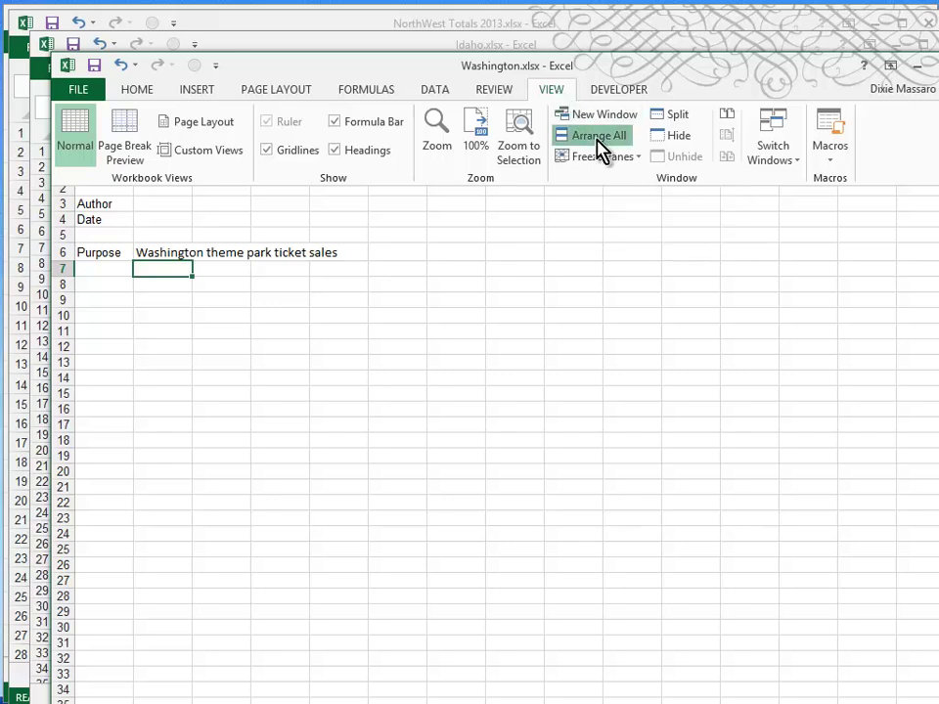